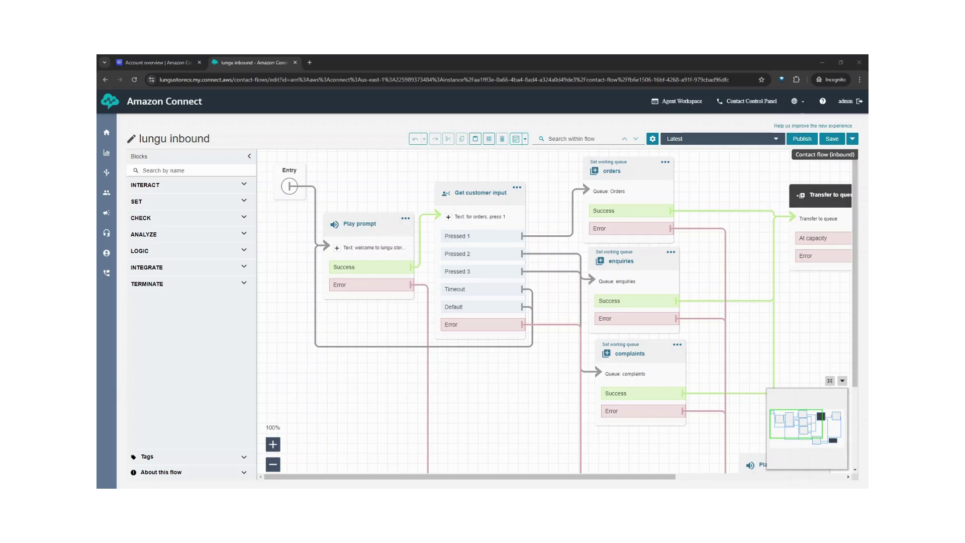
From the Account overview, search services for 'lex' and open the Amazon Lex console.
{"action": "mouse_move", "coordinate": [401, 349]}
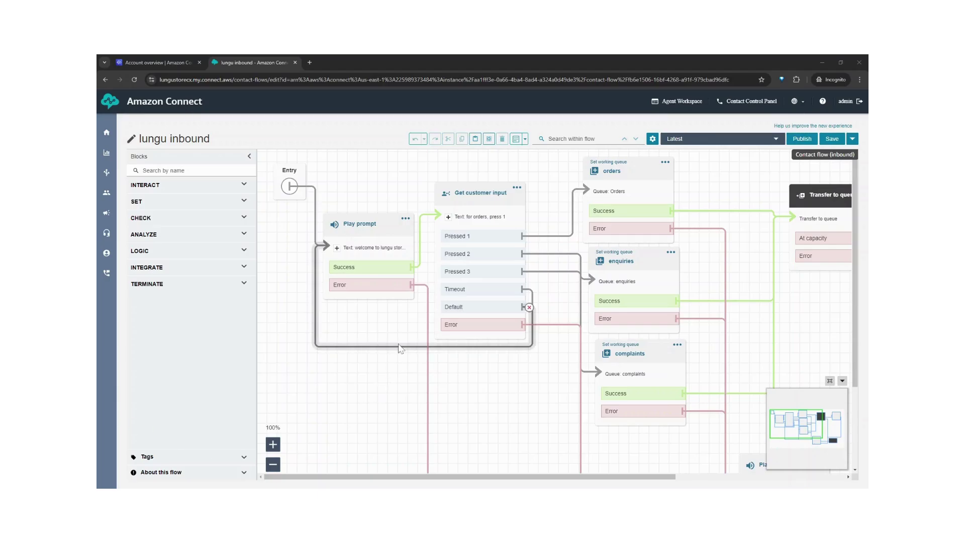
{"action": "left_click", "coordinate": [175, 57]}
{"action": "left_click", "coordinate": [207, 97]}
{"action": "type", "text": "lex"}
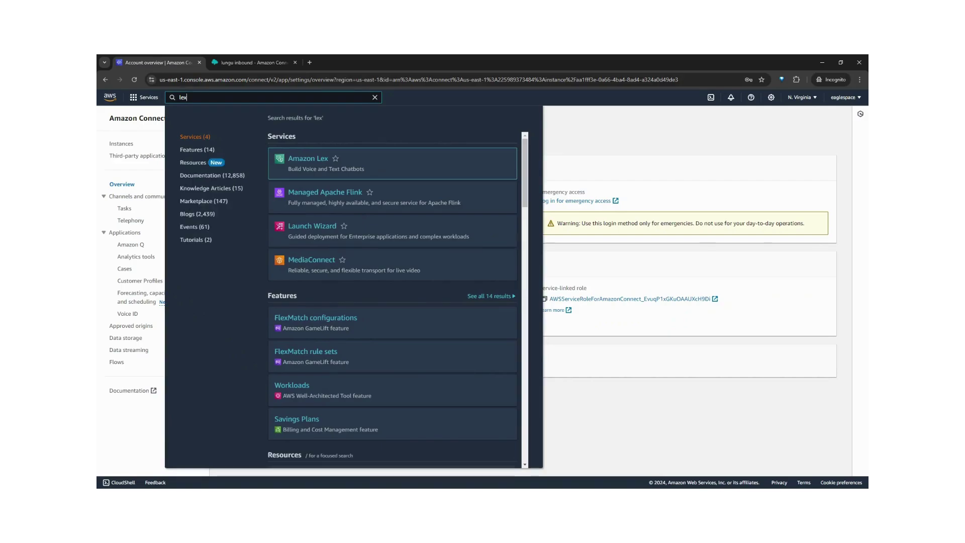
{"action": "left_click", "coordinate": [303, 165]}
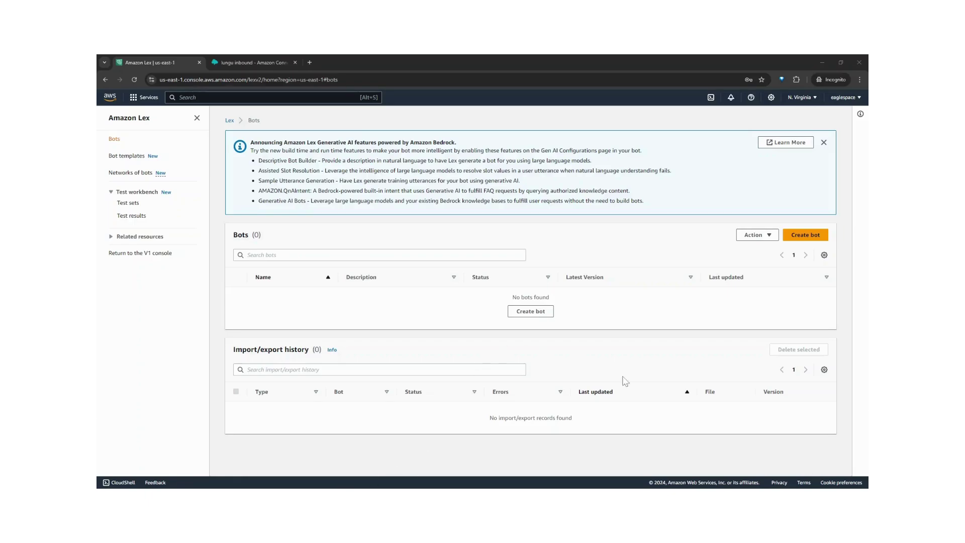
Start a new bot the Traditional way and name it lunguBot.
{"action": "left_click", "coordinate": [801, 236]}
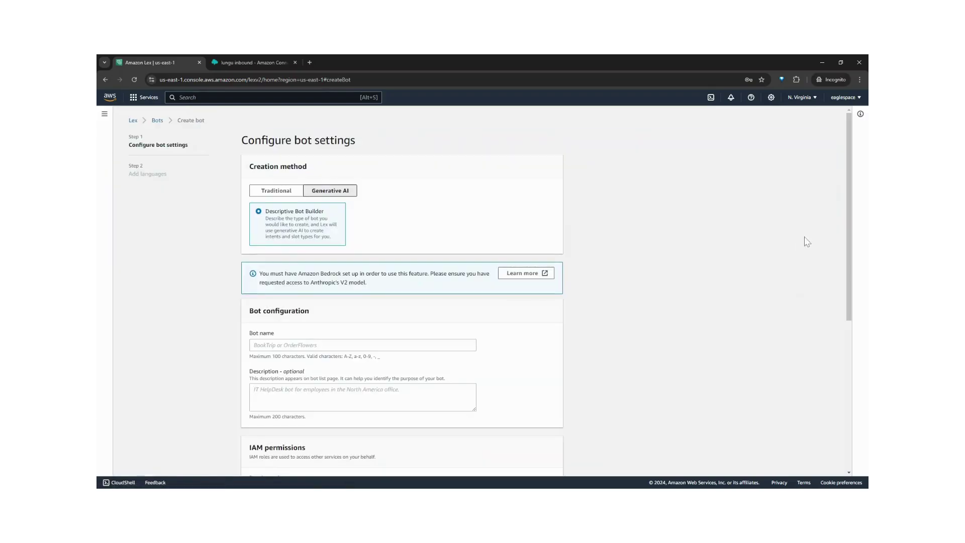
{"action": "left_click", "coordinate": [272, 192]}
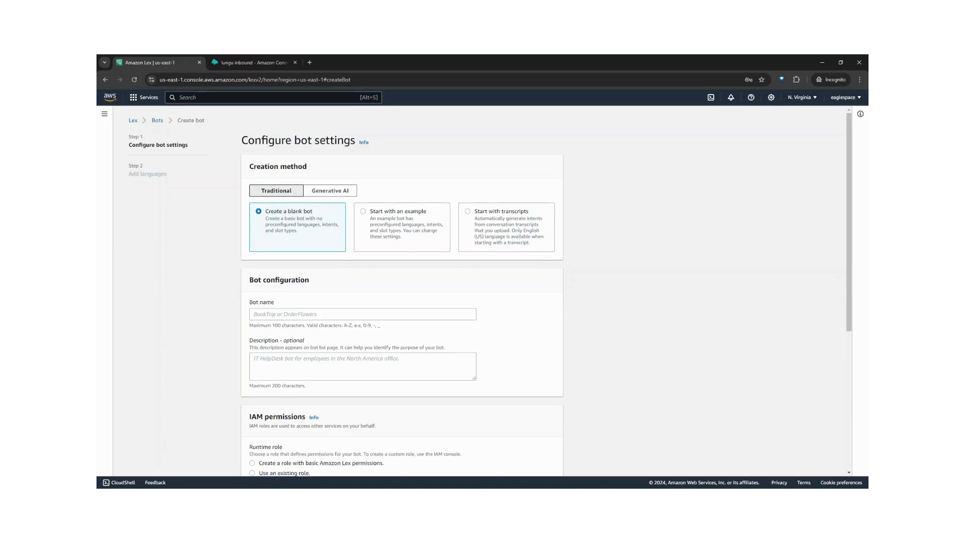
{"action": "scroll", "coordinate": [403, 292], "scroll_direction": "down", "scroll_amount": 2}
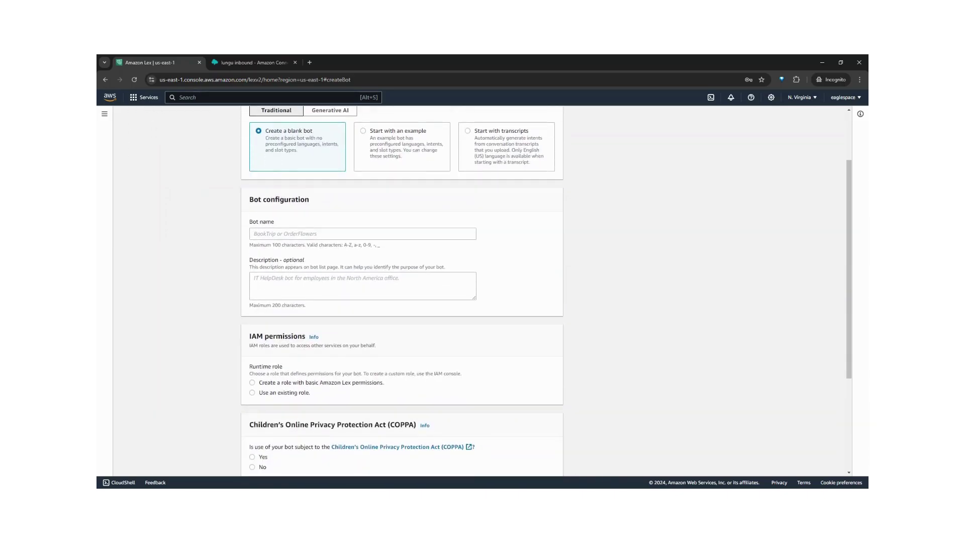
{"action": "left_click", "coordinate": [362, 234]}
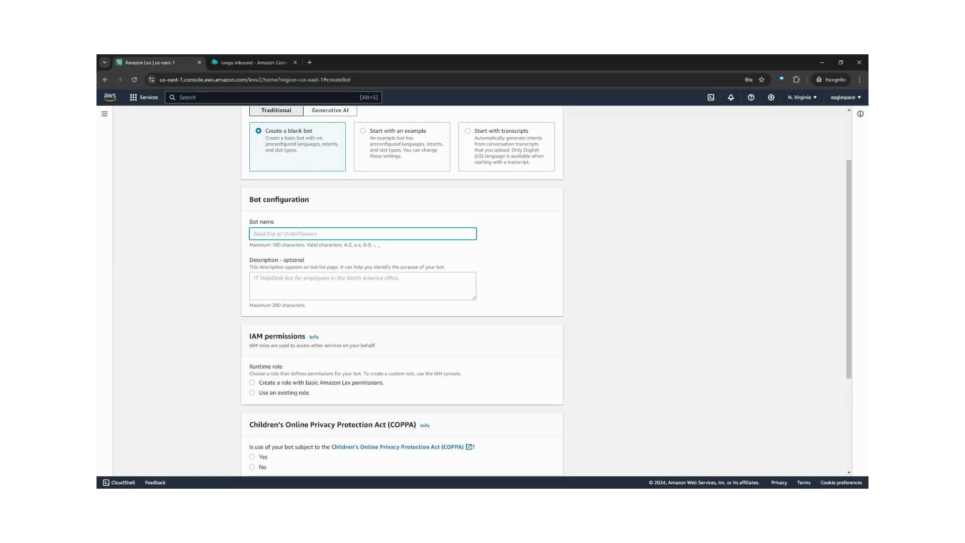
{"action": "type", "text": "lunguBot"}
Have Lex create a role with basic permissions and answer No to COPPA.
{"action": "scroll", "coordinate": [365, 253], "scroll_direction": "down", "scroll_amount": 1}
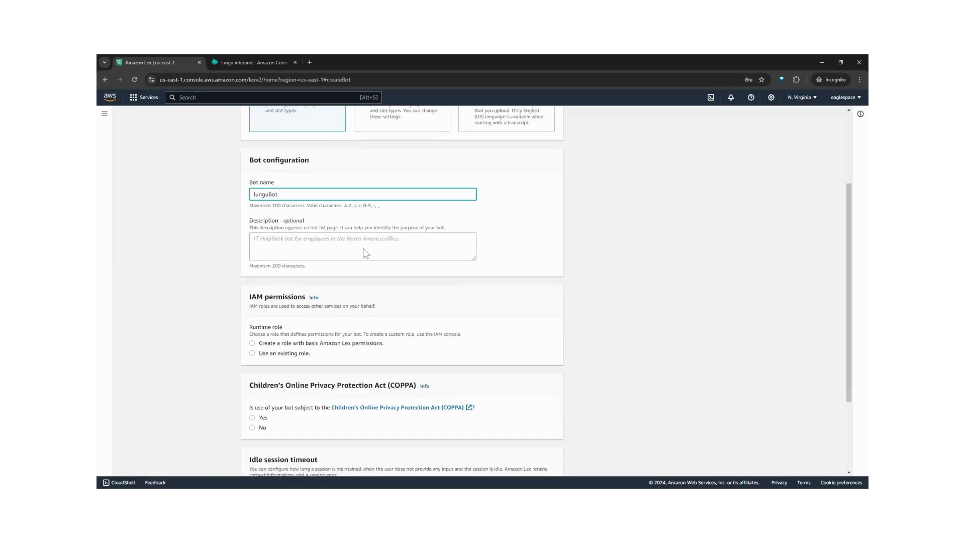
{"action": "scroll", "coordinate": [365, 253], "scroll_direction": "down", "scroll_amount": 3}
{"action": "left_click", "coordinate": [353, 232]}
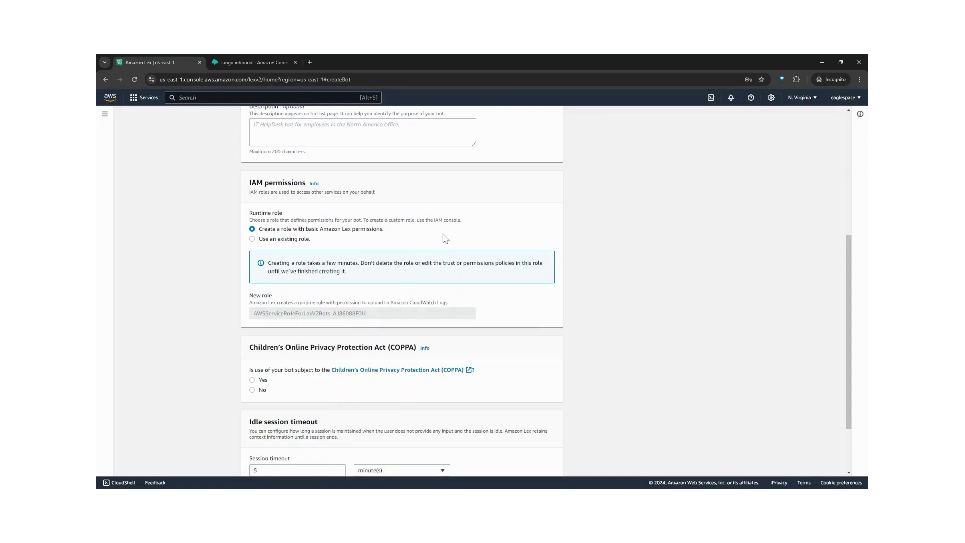
{"action": "scroll", "coordinate": [445, 239], "scroll_direction": "down", "scroll_amount": 2}
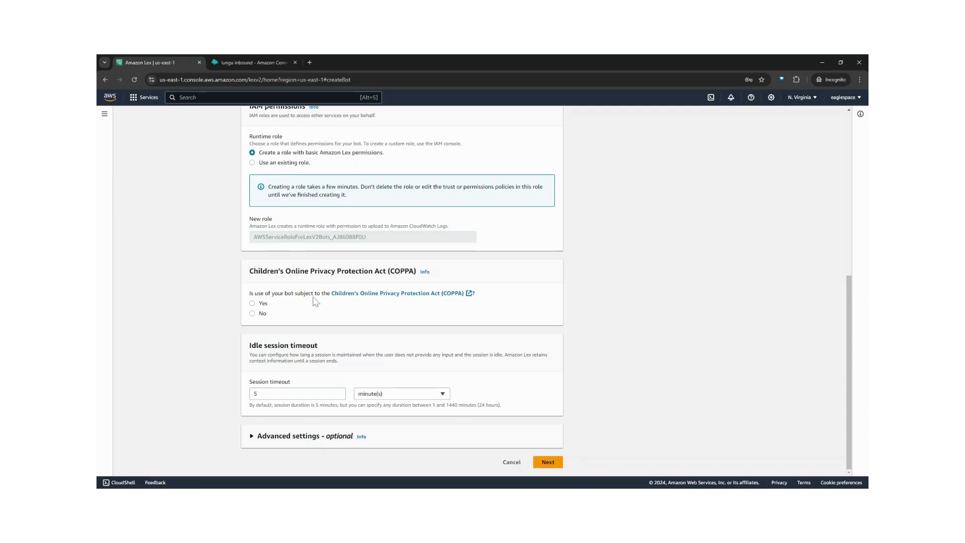
{"action": "left_click", "coordinate": [252, 313]}
Submit the bot settings, then add English (US) with the Matthew voice and create the bot.
{"action": "left_click", "coordinate": [548, 463]}
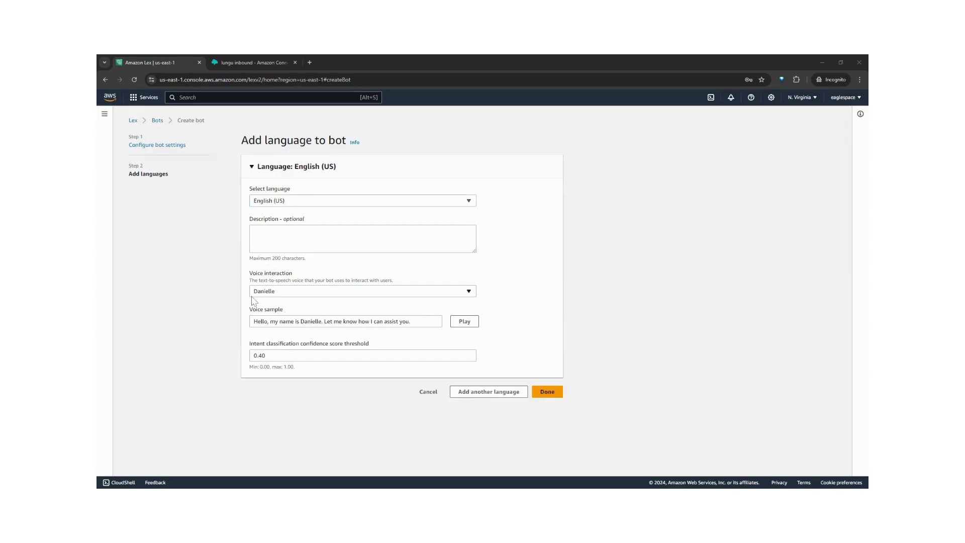
{"action": "left_click", "coordinate": [283, 292]}
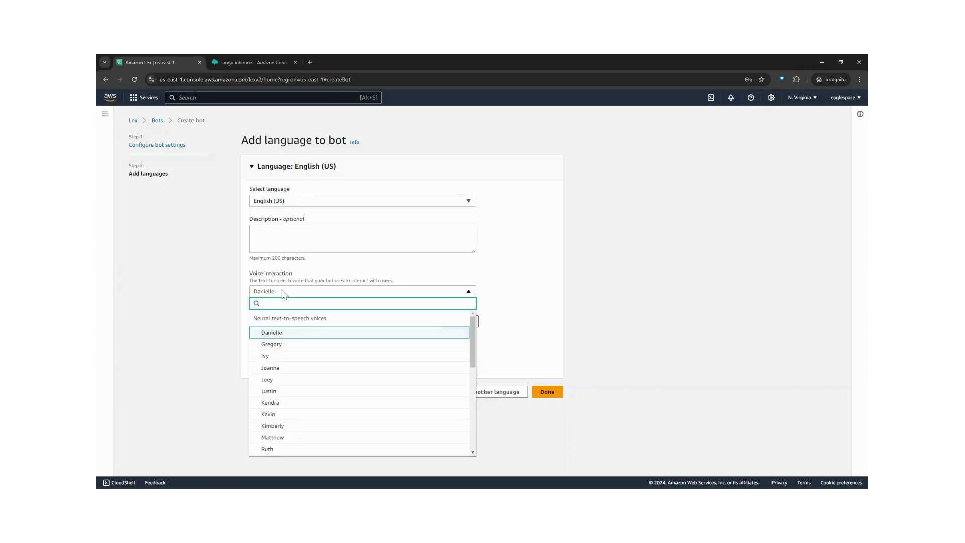
{"action": "scroll", "coordinate": [308, 403], "scroll_direction": "down", "scroll_amount": 3}
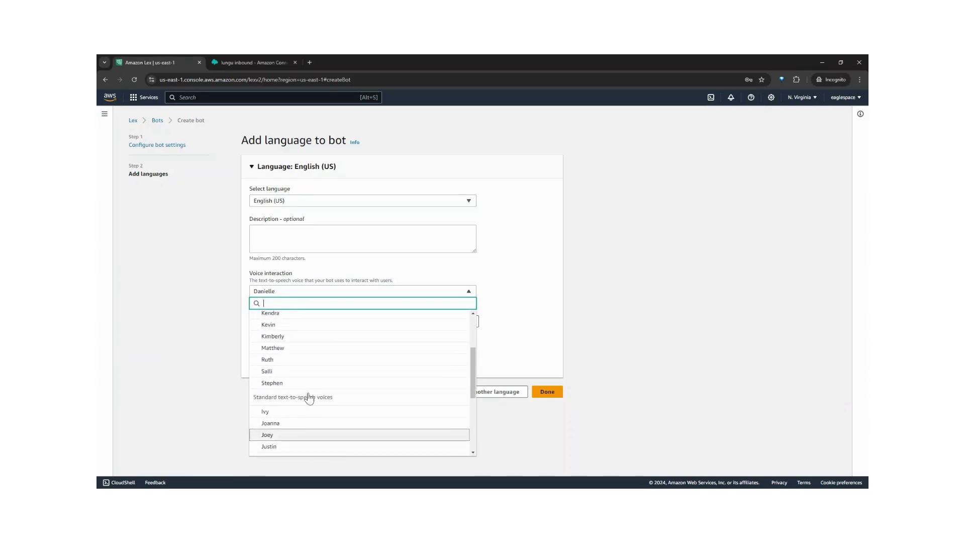
{"action": "scroll", "coordinate": [308, 398], "scroll_direction": "down", "scroll_amount": 3}
{"action": "left_click", "coordinate": [286, 346]}
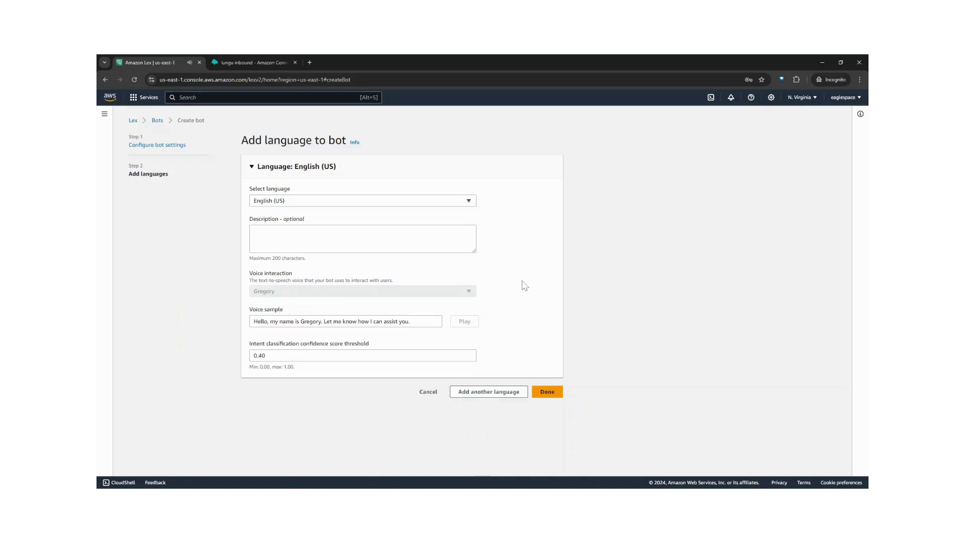
{"action": "left_click", "coordinate": [467, 292]}
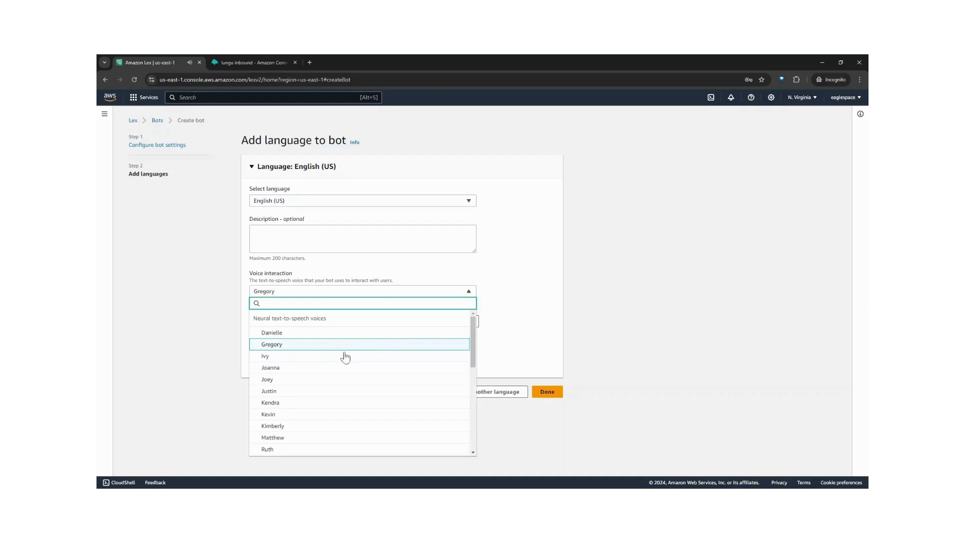
{"action": "scroll", "coordinate": [343, 358], "scroll_direction": "down", "scroll_amount": 2}
{"action": "left_click", "coordinate": [292, 394]}
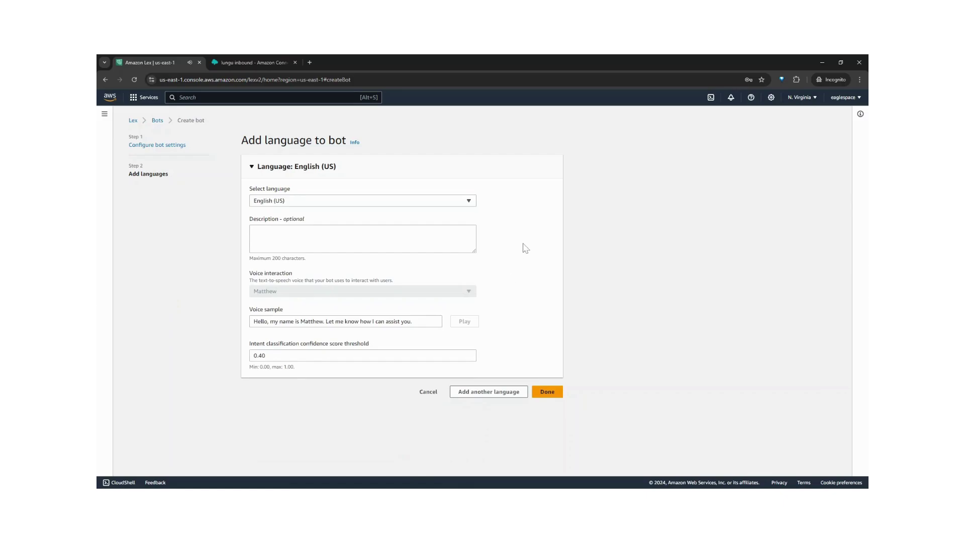
{"action": "left_click", "coordinate": [547, 397]}
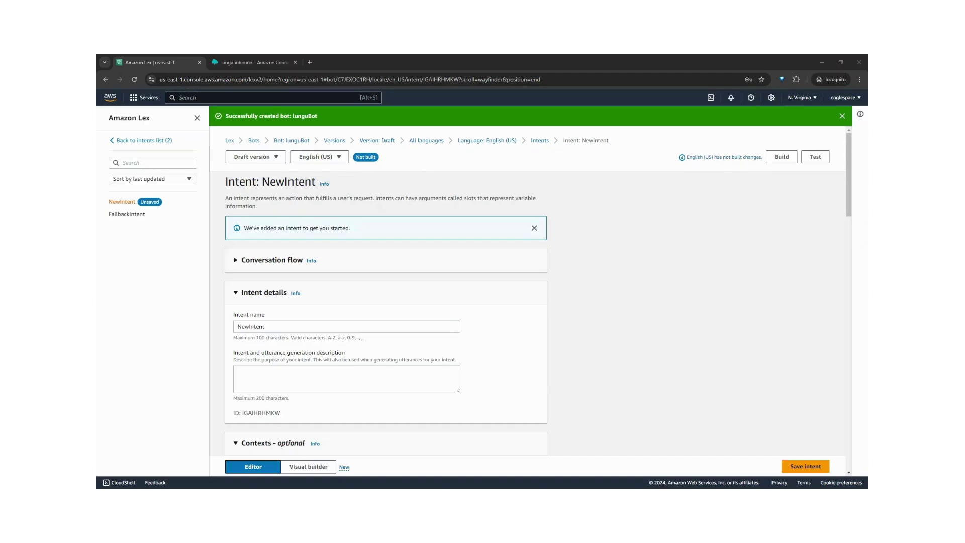
Rename the NewIntent starter intent to Orders and save it.
{"action": "left_click", "coordinate": [250, 327]}
{"action": "key", "text": "ctrl+a"}
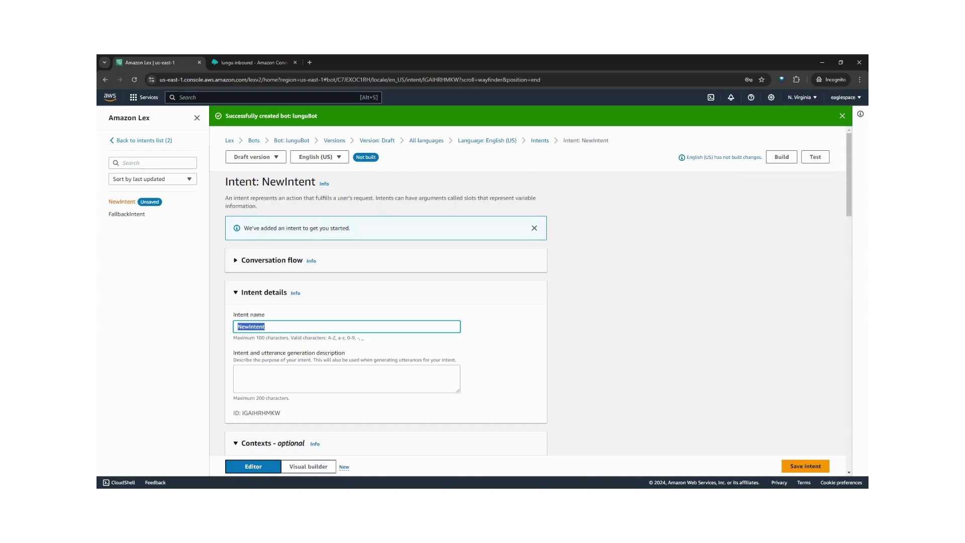
{"action": "type", "text": "Orders"}
{"action": "scroll", "coordinate": [318, 302], "scroll_direction": "down", "scroll_amount": 1}
{"action": "scroll", "coordinate": [319, 302], "scroll_direction": "up", "scroll_amount": 1}
{"action": "left_click", "coordinate": [800, 466]}
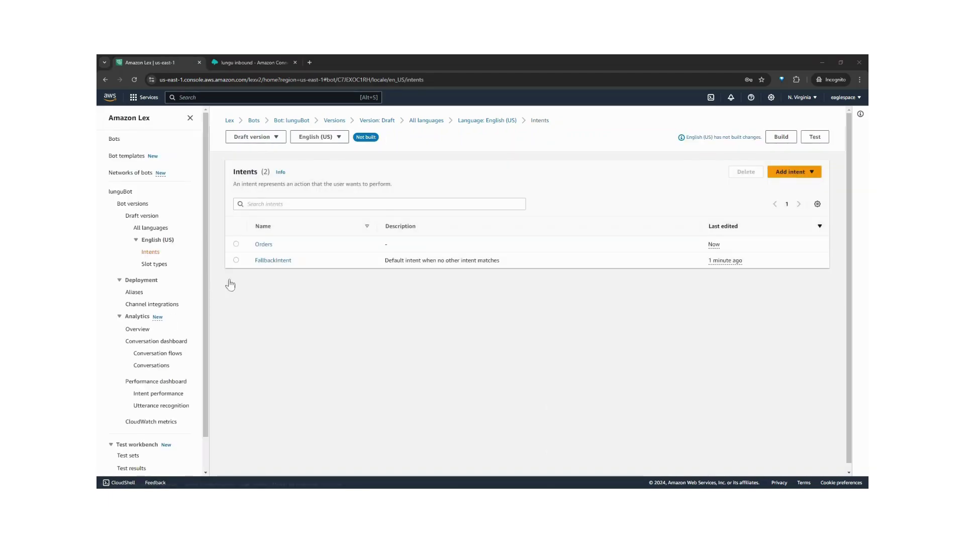
Add an empty intent named Complaints, save it, and go back to the Intents list.
{"action": "left_click", "coordinate": [794, 174]}
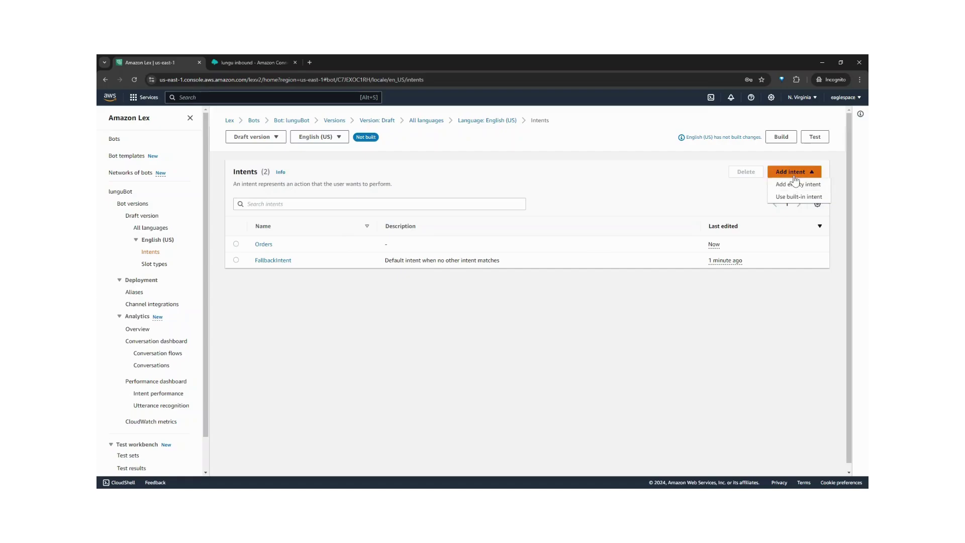
{"action": "left_click", "coordinate": [794, 185]}
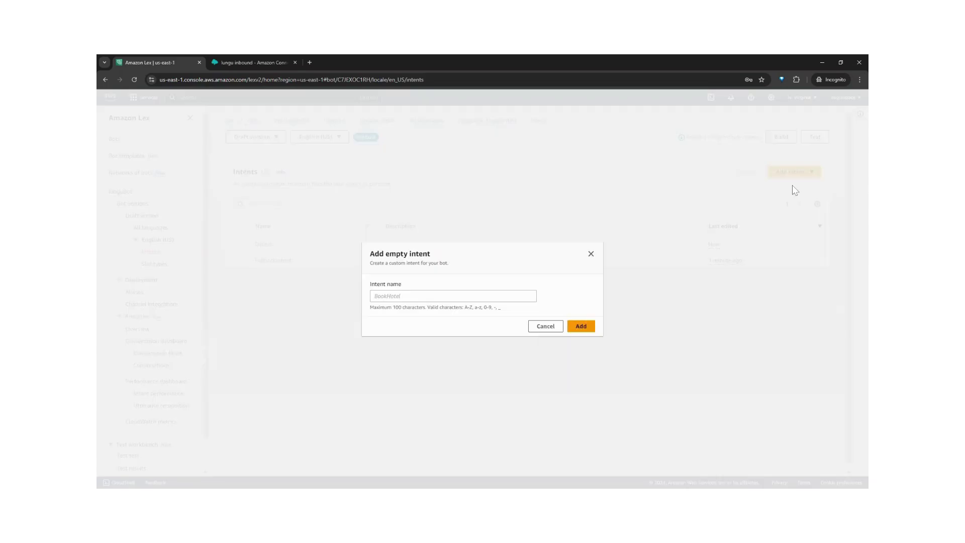
{"action": "left_click", "coordinate": [393, 296]}
{"action": "type", "text": "Complaints"}
{"action": "left_click", "coordinate": [580, 327]}
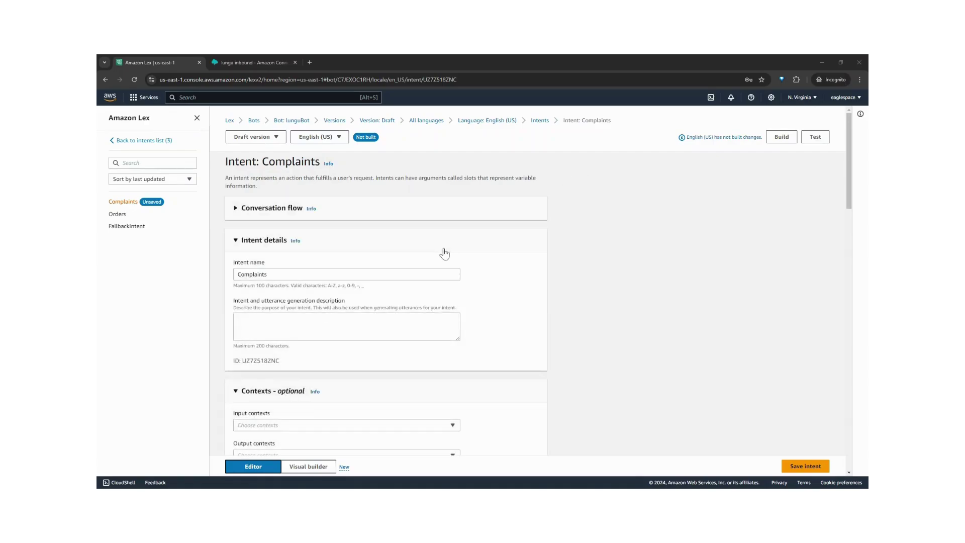
{"action": "scroll", "coordinate": [453, 269], "scroll_direction": "down", "scroll_amount": 1}
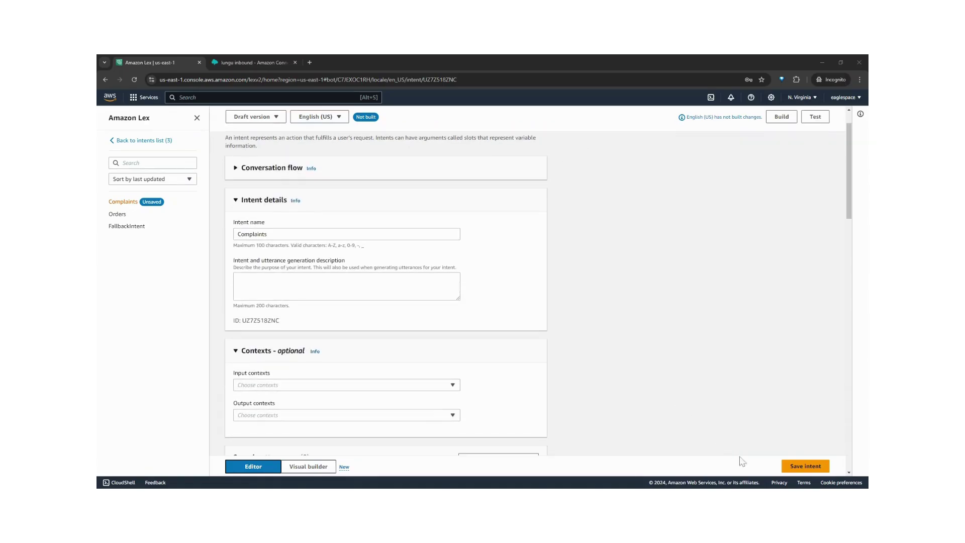
{"action": "left_click", "coordinate": [805, 466]}
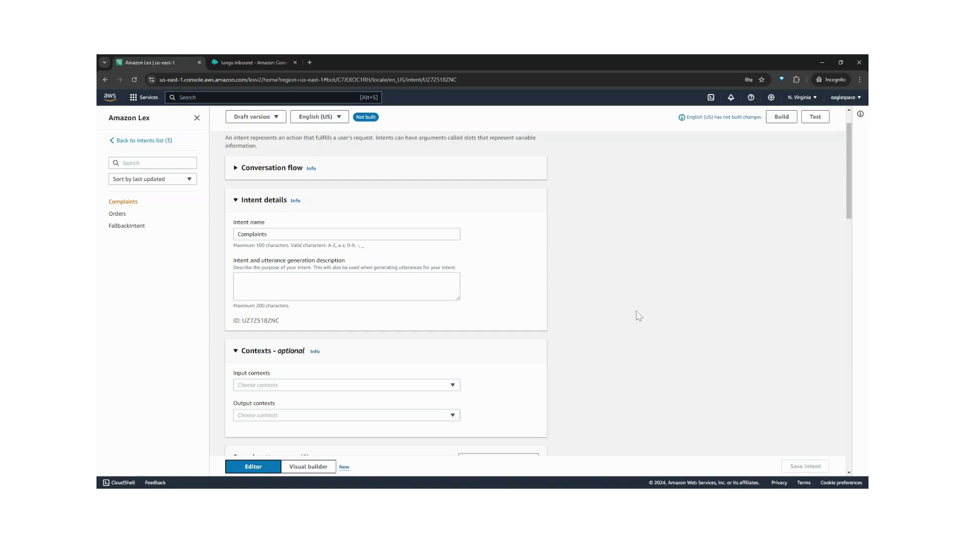
{"action": "scroll", "coordinate": [639, 315], "scroll_direction": "up", "scroll_amount": 1}
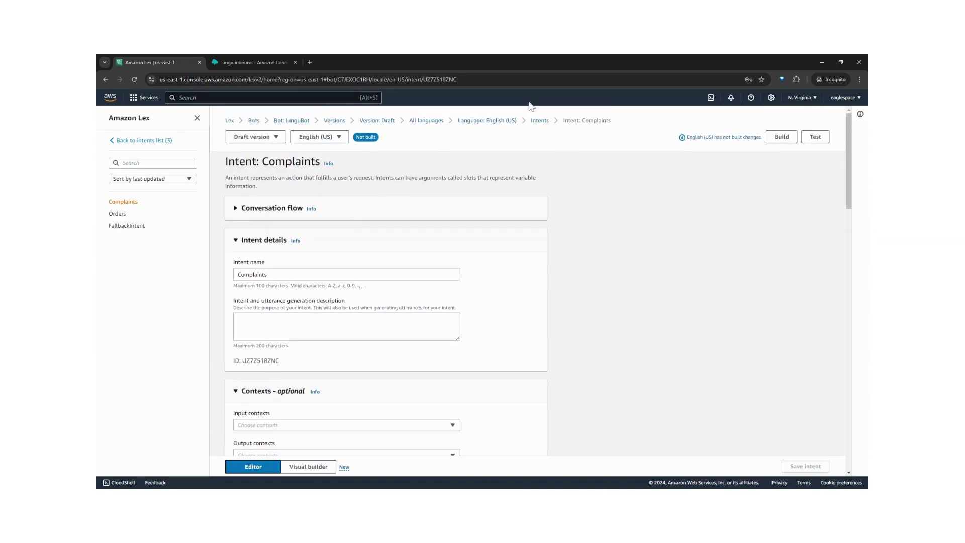
{"action": "left_click", "coordinate": [539, 123]}
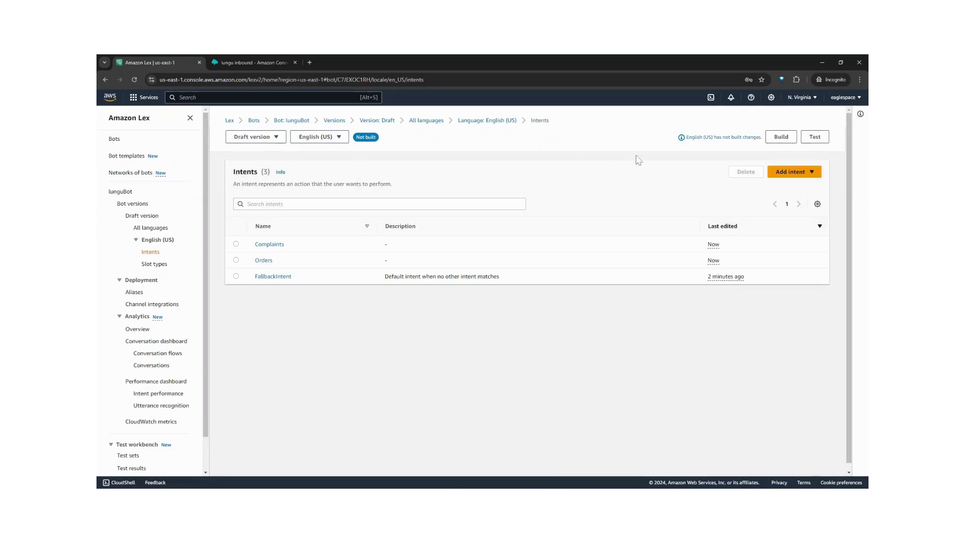
Add an empty intent named enquiry and save it.
{"action": "left_click", "coordinate": [798, 172]}
{"action": "left_click", "coordinate": [797, 185]}
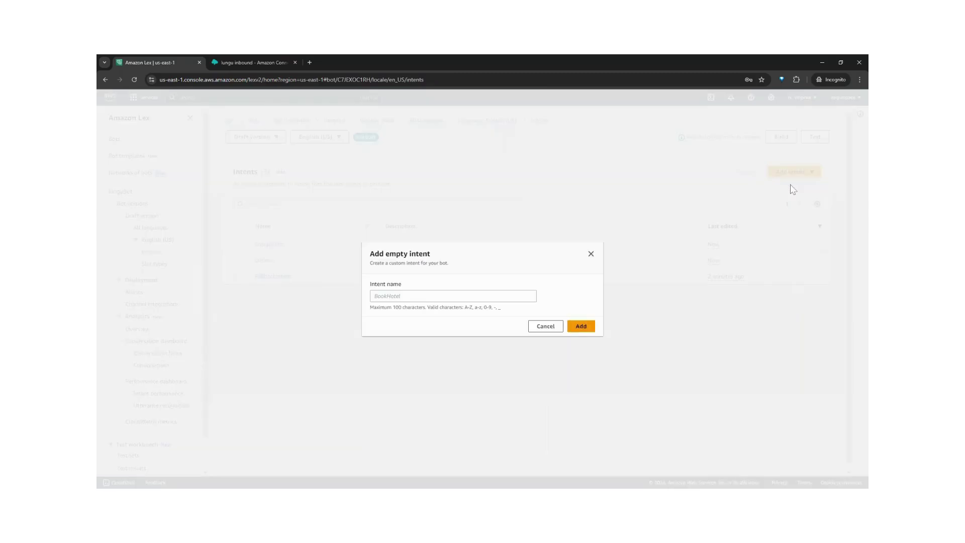
{"action": "type", "text": "enquiry"}
{"action": "left_click", "coordinate": [586, 326]}
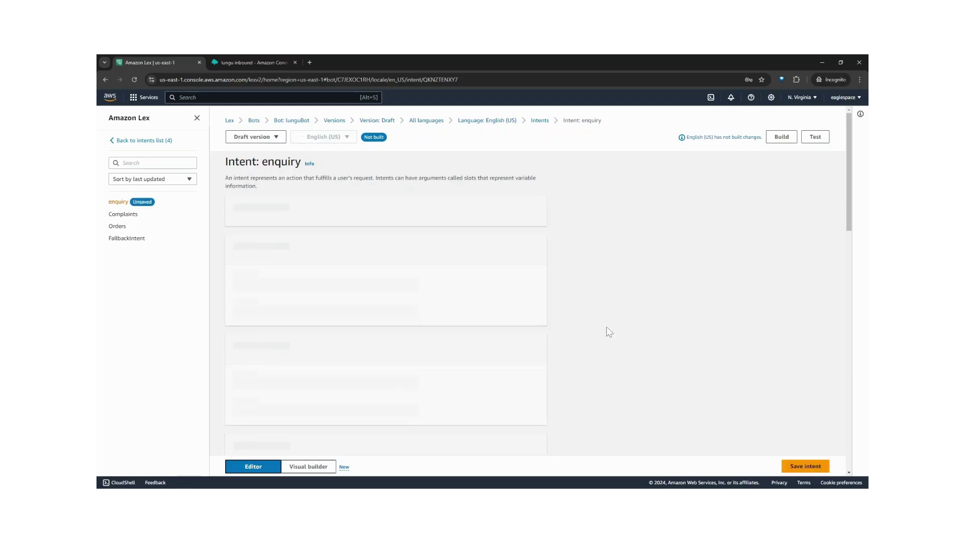
{"action": "left_click", "coordinate": [805, 467]}
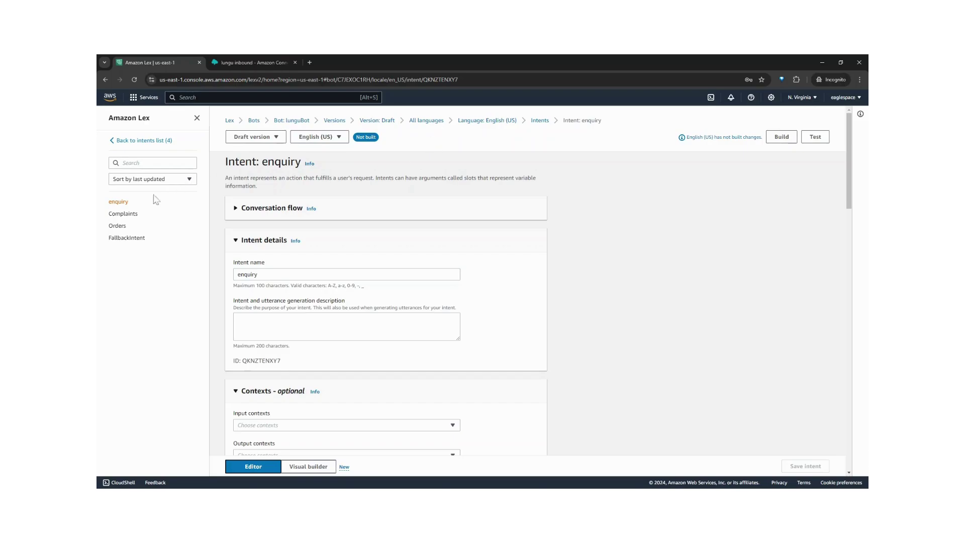
Give the Orders intent the utterances 'I want to place an order', 'order jacket' and 'buy jacket'.
{"action": "left_click", "coordinate": [121, 227]}
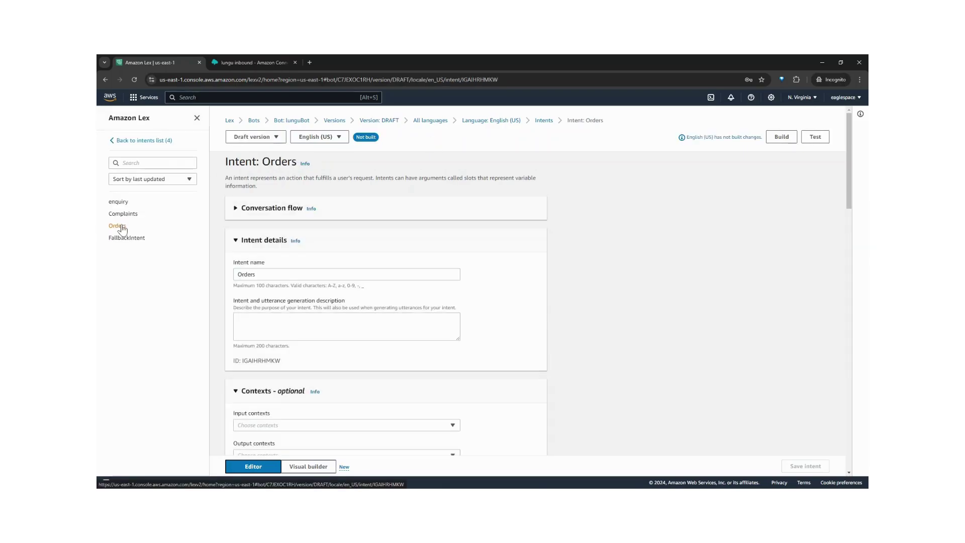
{"action": "scroll", "coordinate": [317, 316], "scroll_direction": "down", "scroll_amount": 5}
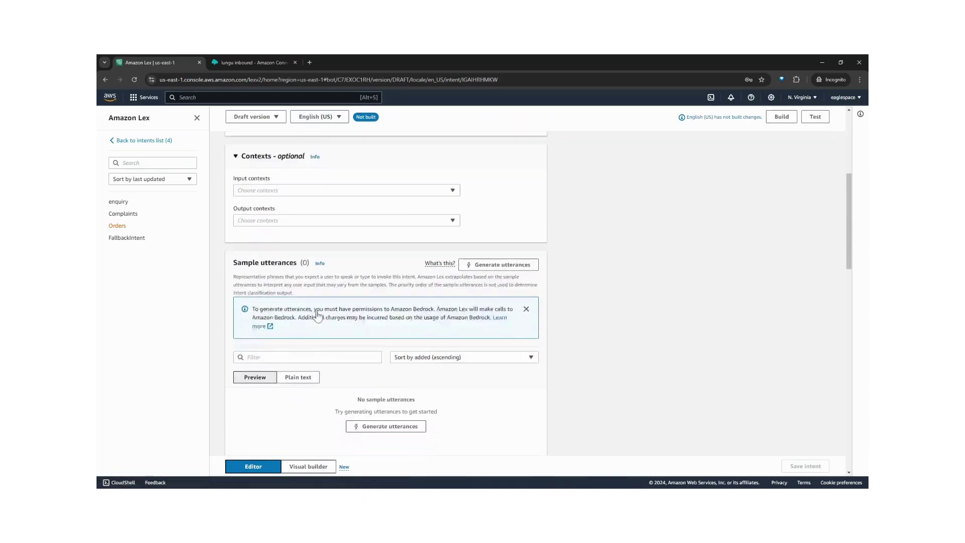
{"action": "scroll", "coordinate": [317, 316], "scroll_direction": "down", "scroll_amount": 4}
{"action": "left_click", "coordinate": [318, 317]}
{"action": "type", "text": "I want to place "}
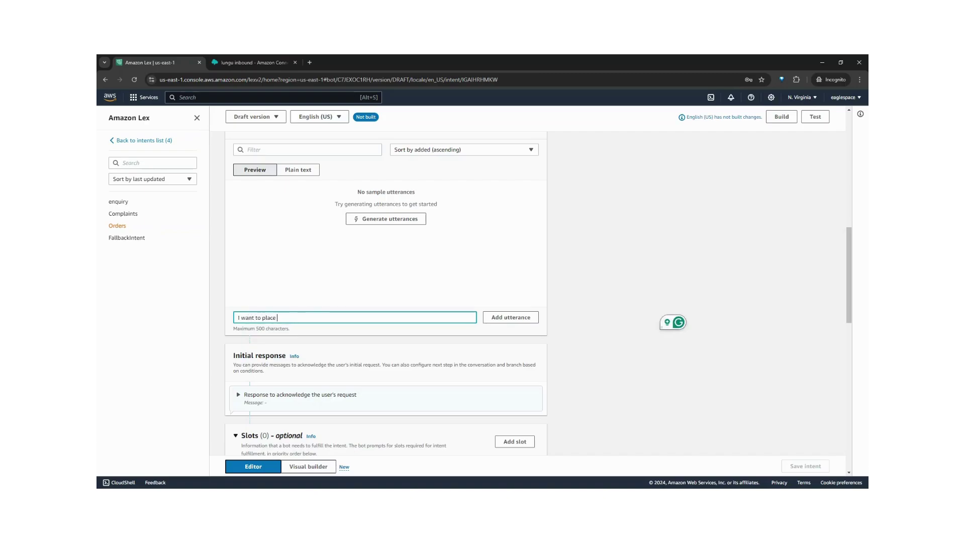
{"action": "type", "text": "an order"}
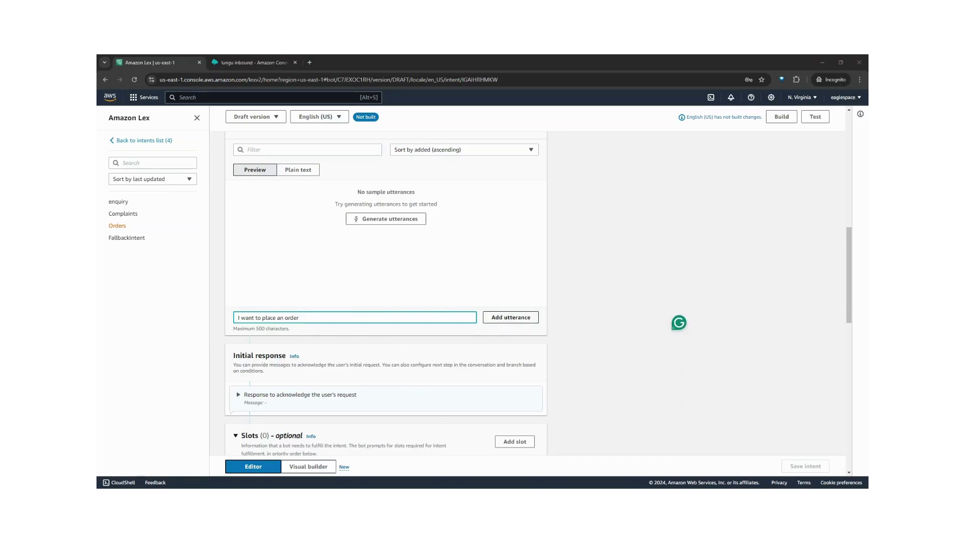
{"action": "key", "text": "Return"}
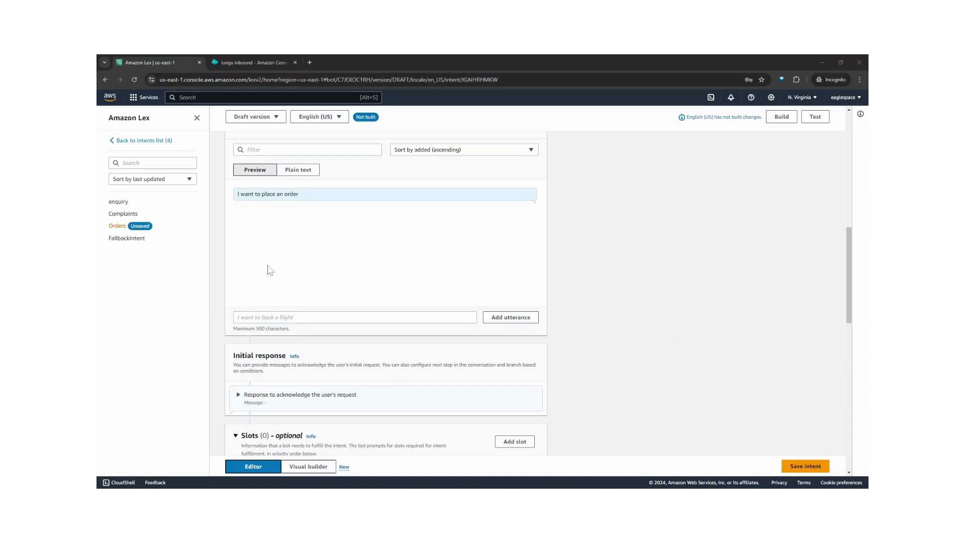
{"action": "left_click", "coordinate": [265, 317]}
{"action": "type", "text": "order jacket"}
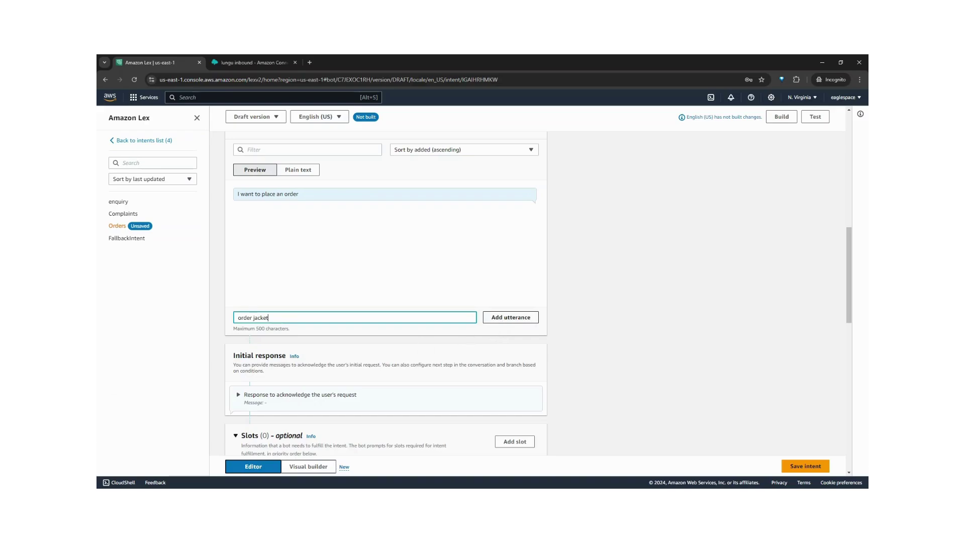
{"action": "key", "text": "Return"}
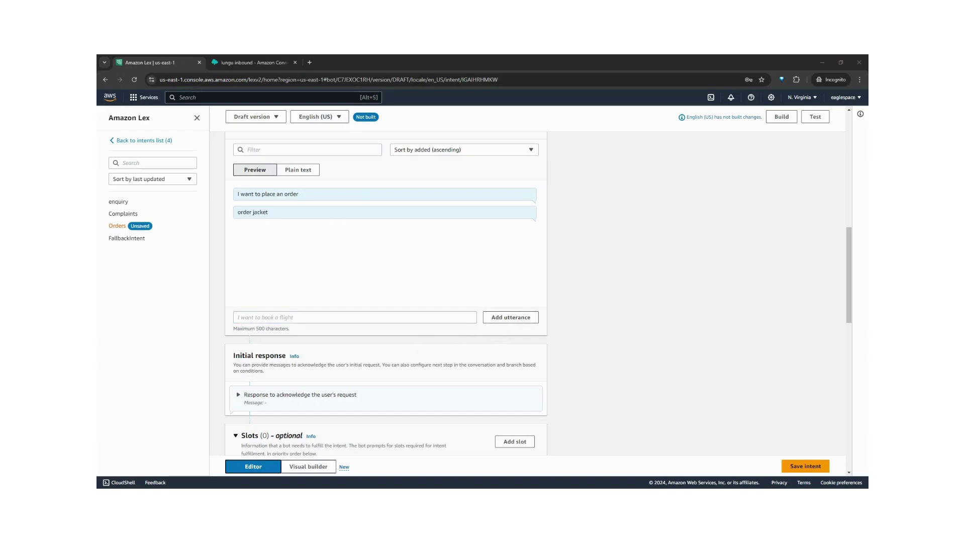
{"action": "left_click", "coordinate": [326, 317]}
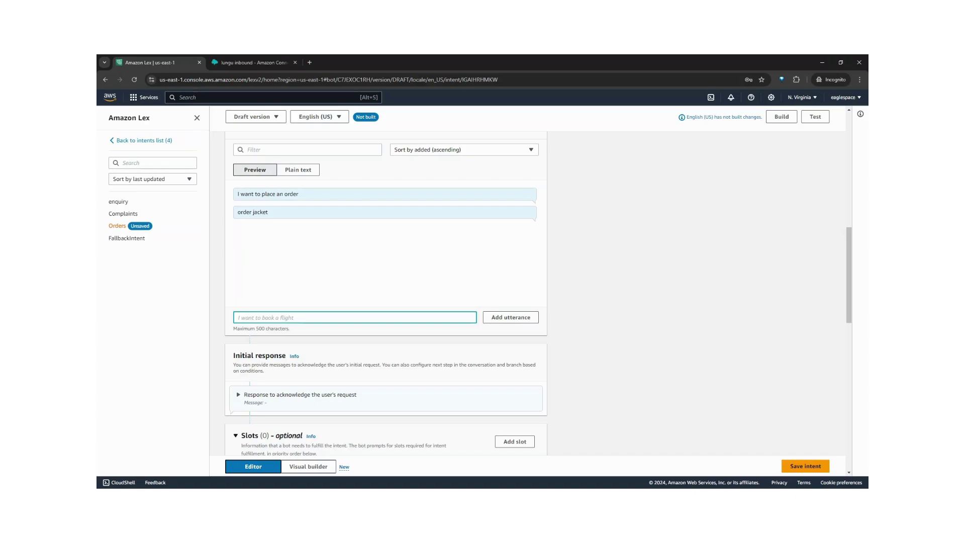
{"action": "type", "text": "buy jacket"}
{"action": "left_click", "coordinate": [511, 317]}
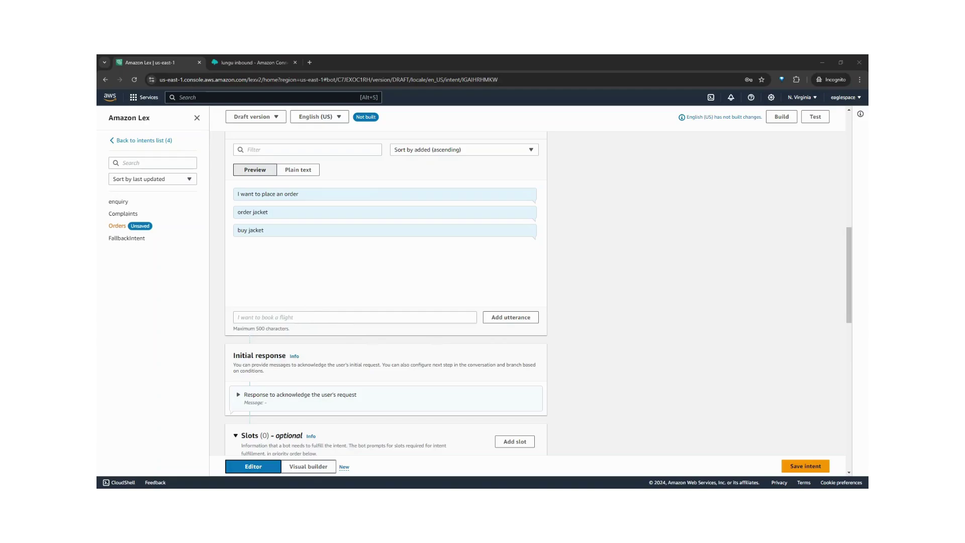
Add 'i want to palce an order' and 'i want to buy a jacket' to Orders, then save.
{"action": "left_click", "coordinate": [352, 318]}
{"action": "type", "text": "i want to palce an order"}
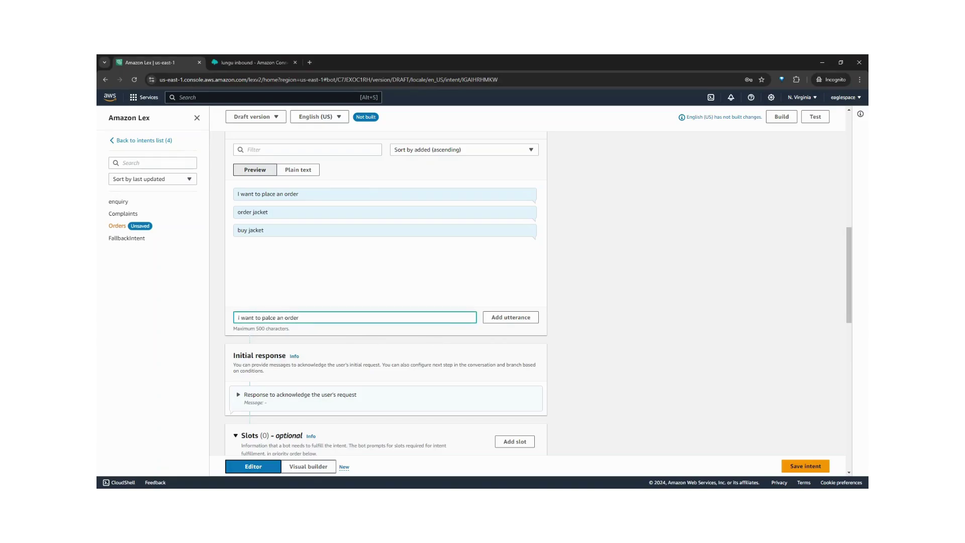
{"action": "key", "text": "Return"}
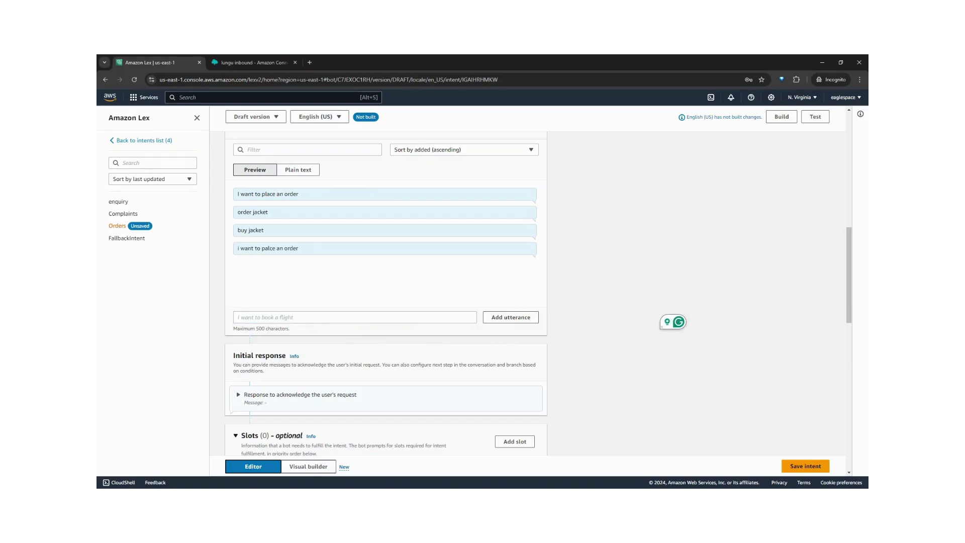
{"action": "left_click", "coordinate": [321, 317]}
{"action": "type", "text": "i want to palce an order"}
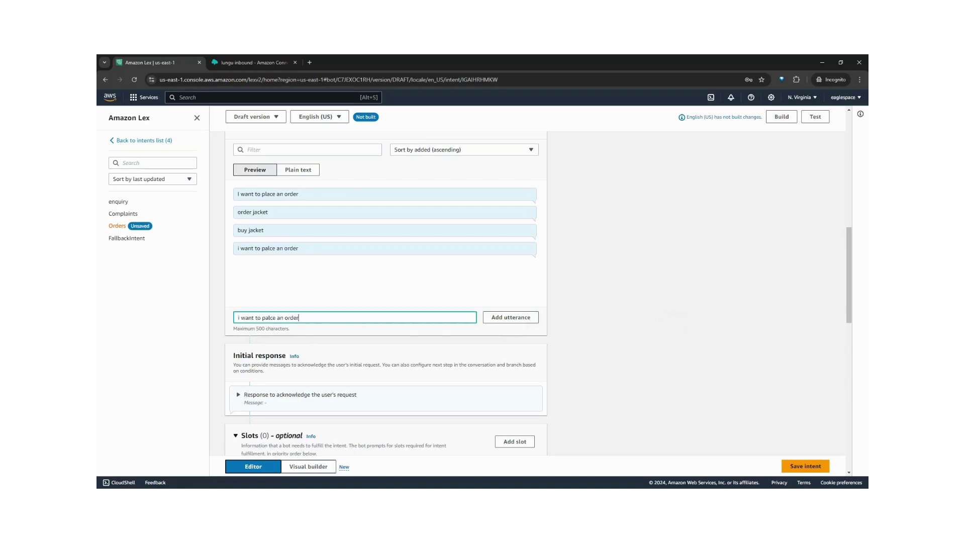
{"action": "left_click_drag", "start_coordinate": [263, 318], "coordinate": [299, 318]}
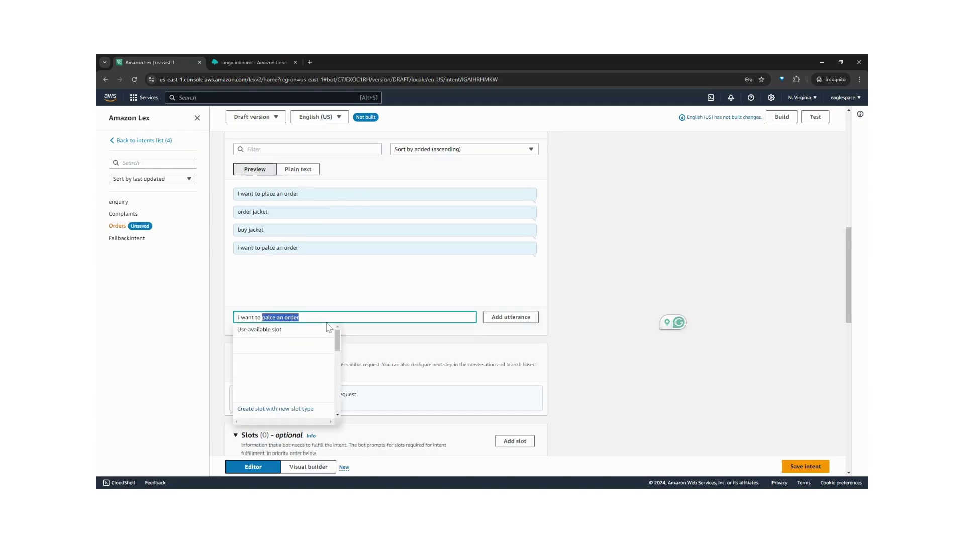
{"action": "type", "text": "buy a jacket"}
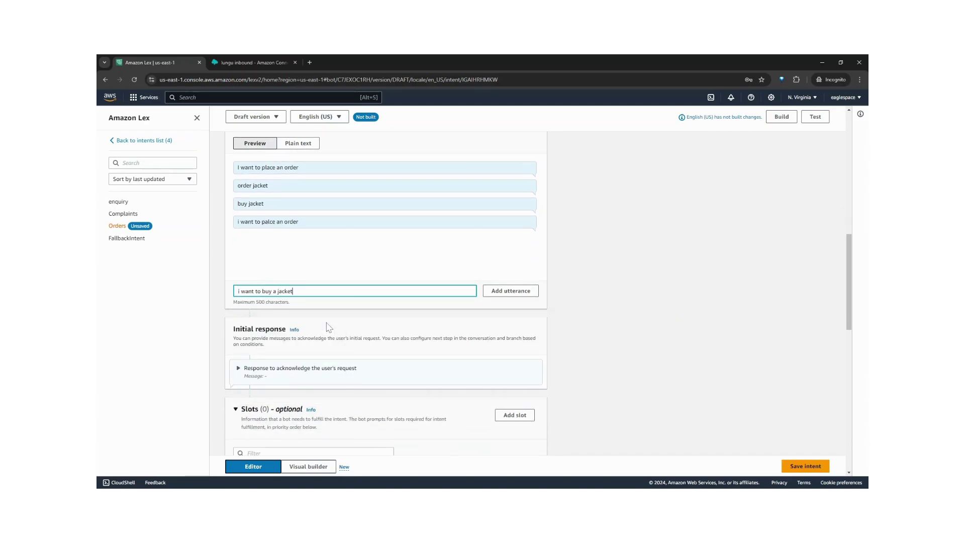
{"action": "left_click", "coordinate": [519, 298]}
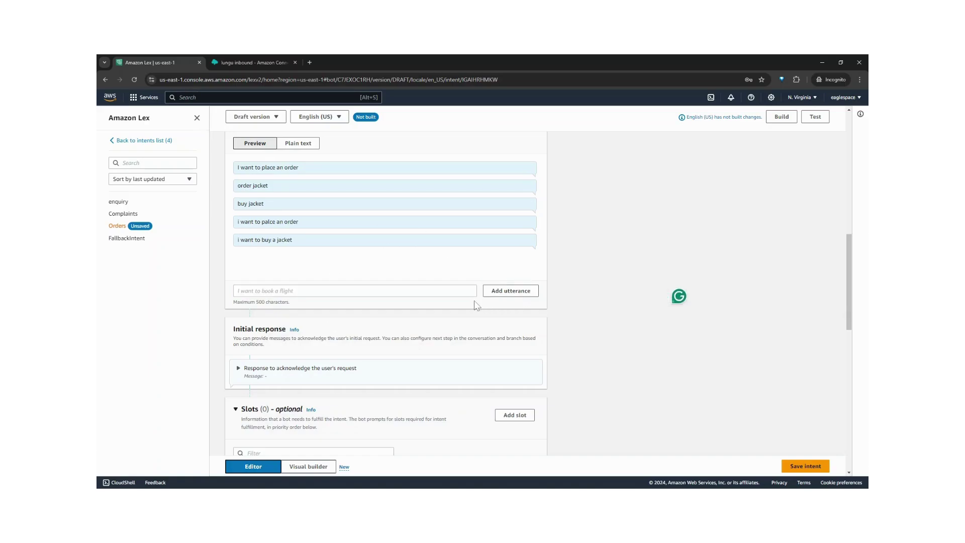
{"action": "left_click", "coordinate": [806, 468]}
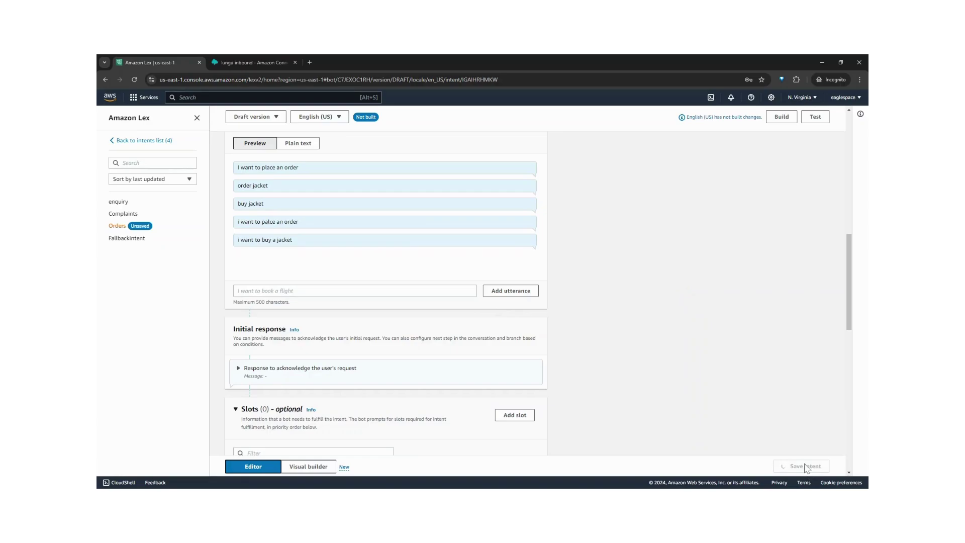
Give the Complaints intent the utterances 'i'm expereince a problem' and 'i have an issue'.
{"action": "left_click", "coordinate": [121, 215]}
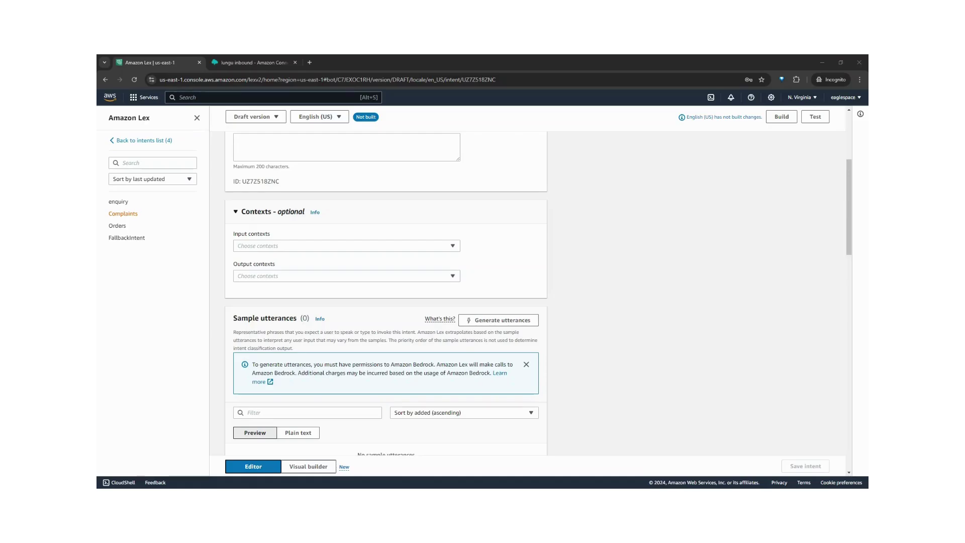
{"action": "scroll", "coordinate": [352, 302], "scroll_direction": "down", "scroll_amount": 5}
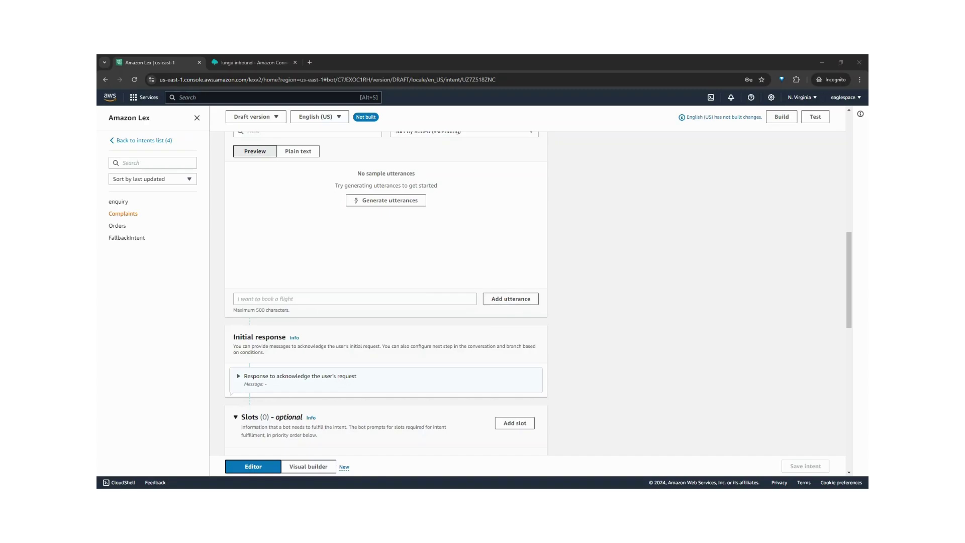
{"action": "left_click", "coordinate": [355, 298]}
{"action": "type", "text": "i'm expereince a problem"}
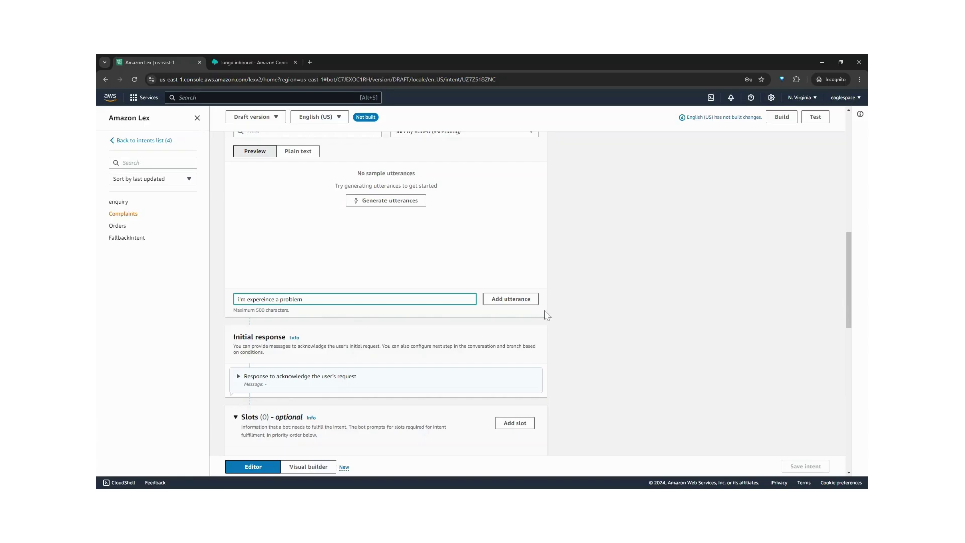
{"action": "left_click", "coordinate": [530, 302]}
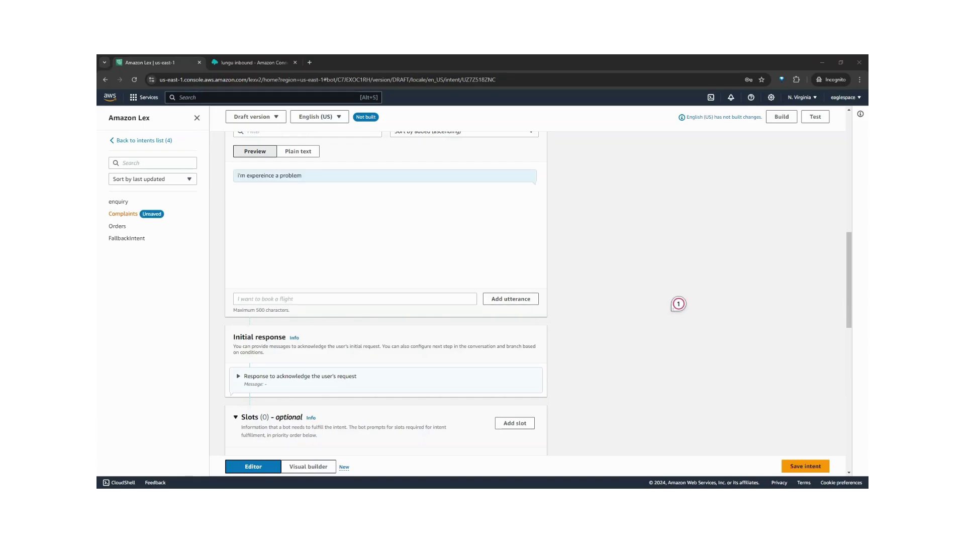
{"action": "left_click", "coordinate": [239, 298]}
{"action": "type", "text": "i have an issue"}
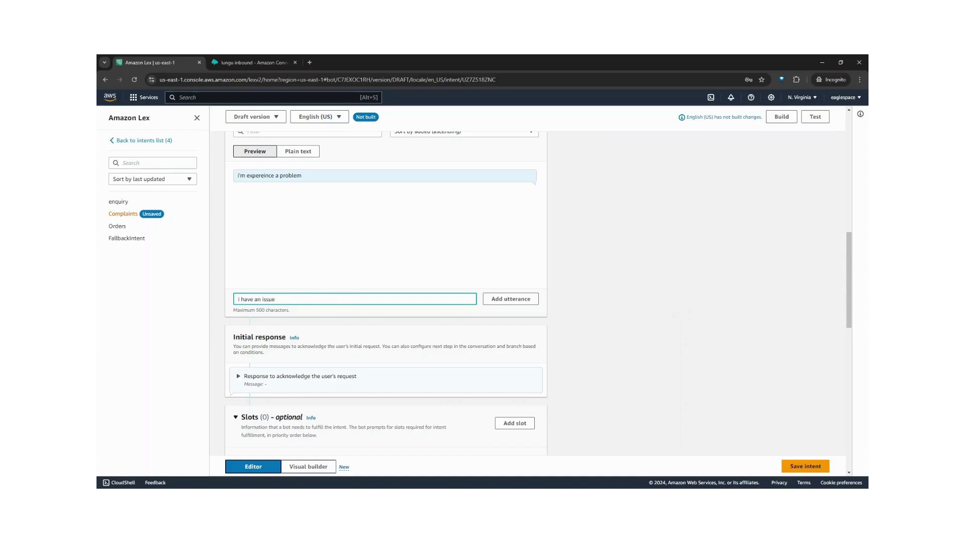
{"action": "left_click", "coordinate": [508, 302]}
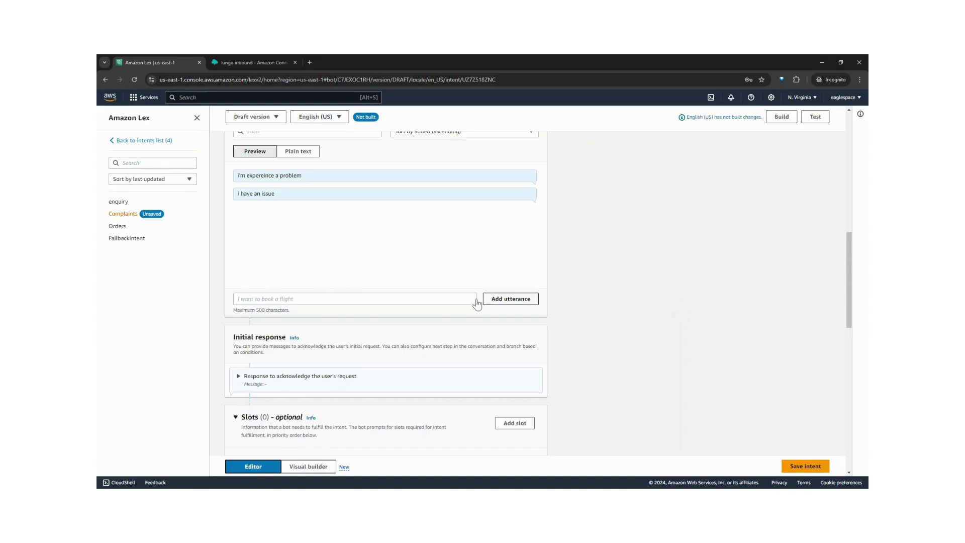
{"action": "left_click", "coordinate": [360, 301]}
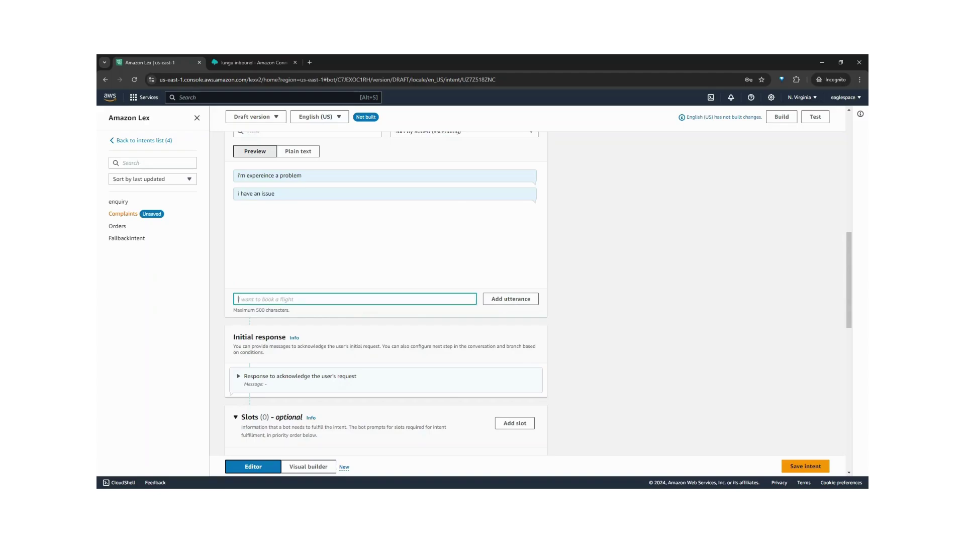
Add 'product return', 'wrong size' and 'wrong item' to Complaints, then save the intent.
{"action": "type", "text": "product "}
{"action": "type", "text": "red"}
{"action": "type", "text": "urn"}
{"action": "key", "text": "BackSpace"}
{"action": "key", "text": "BackSpace"}
{"action": "key", "text": "BackSpace"}
{"action": "type", "text": "turn"}
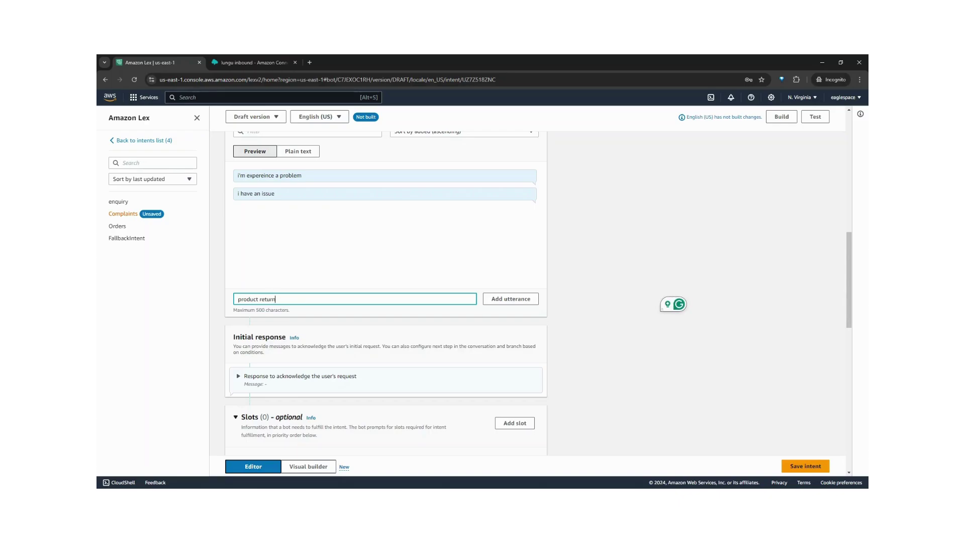
{"action": "left_click", "coordinate": [513, 300]}
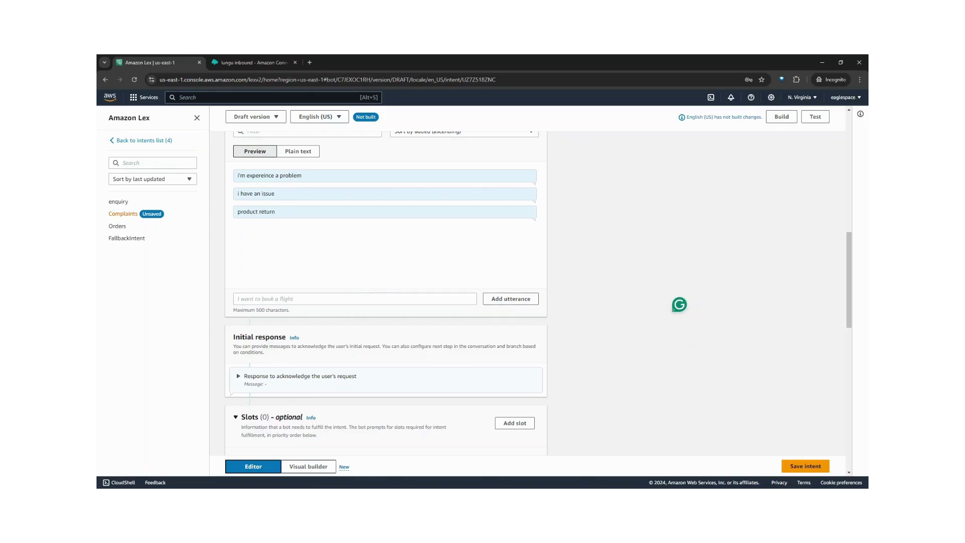
{"action": "left_click", "coordinate": [374, 299]}
{"action": "type", "text": "wrom"}
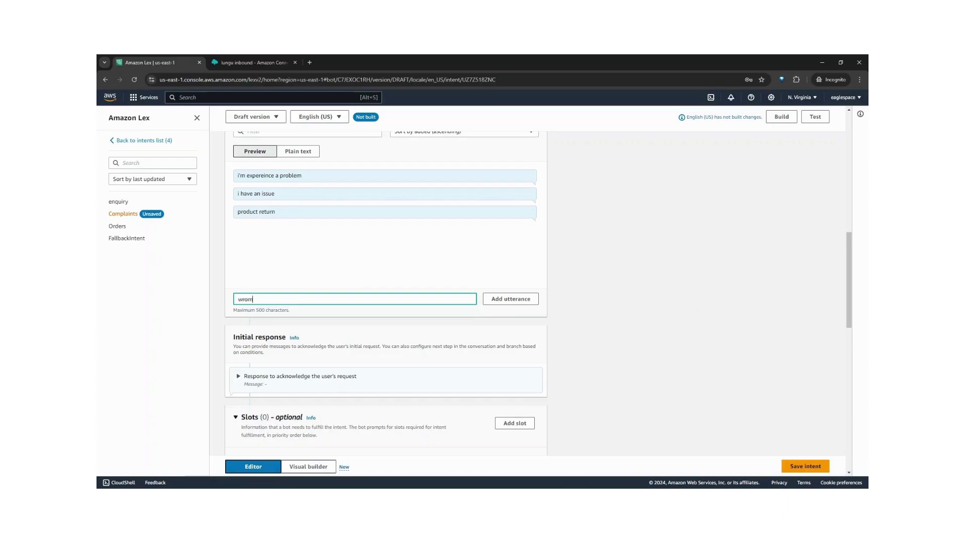
{"action": "key", "text": "BackSpace"}
{"action": "type", "text": "ng size"}
{"action": "left_click", "coordinate": [500, 302]}
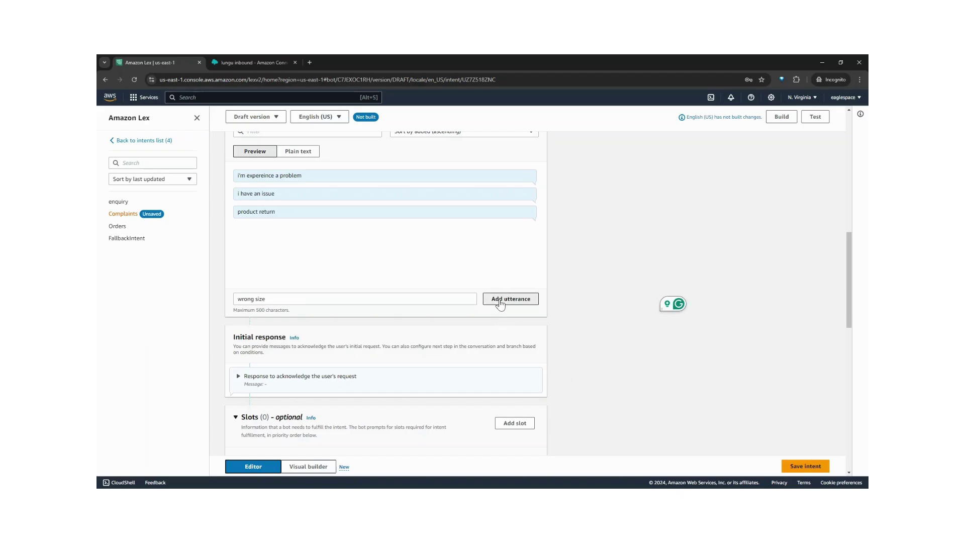
{"action": "left_click", "coordinate": [334, 299]}
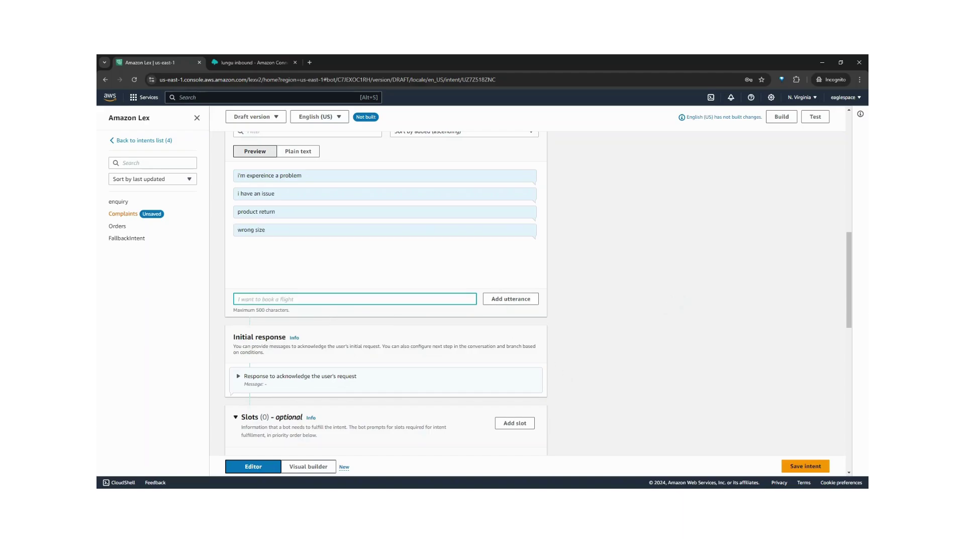
{"action": "type", "text": "wrong item"}
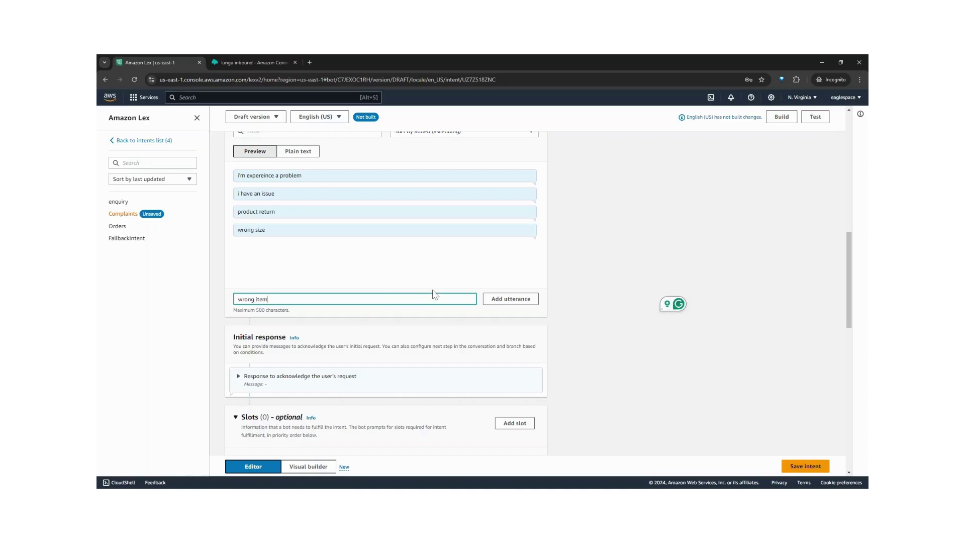
{"action": "left_click", "coordinate": [518, 300]}
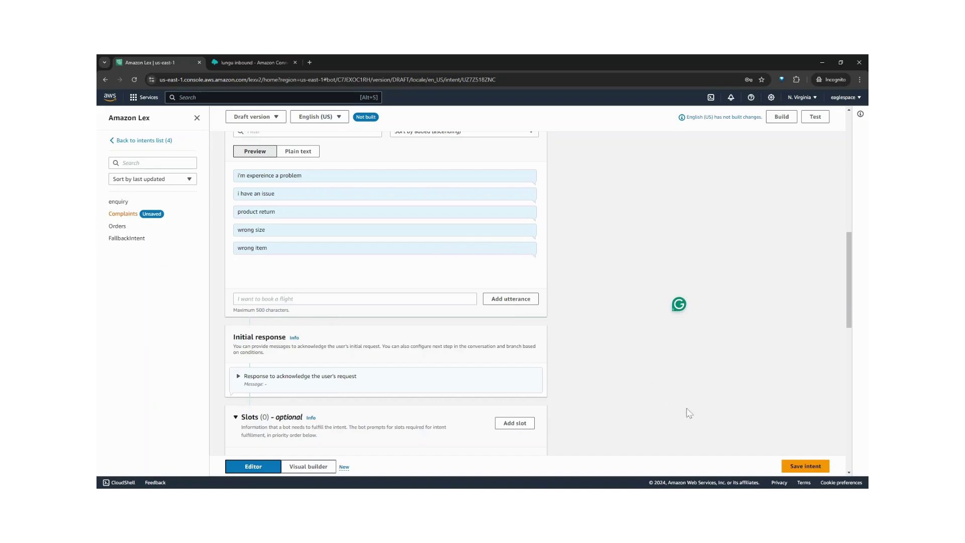
{"action": "left_click", "coordinate": [795, 467]}
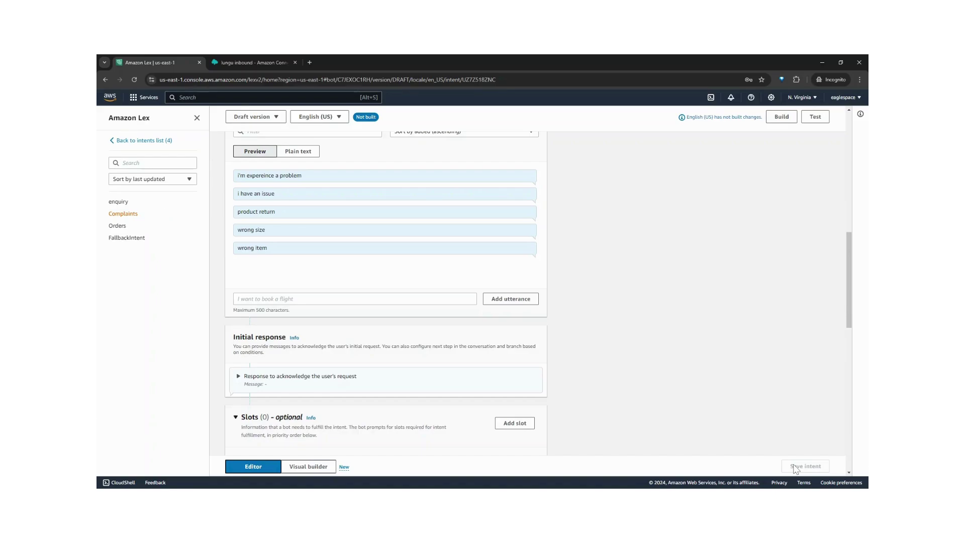
Add 'store locations', 'when do you close' and 'store hours' to the enquiry intent and save it.
{"action": "left_click", "coordinate": [120, 203]}
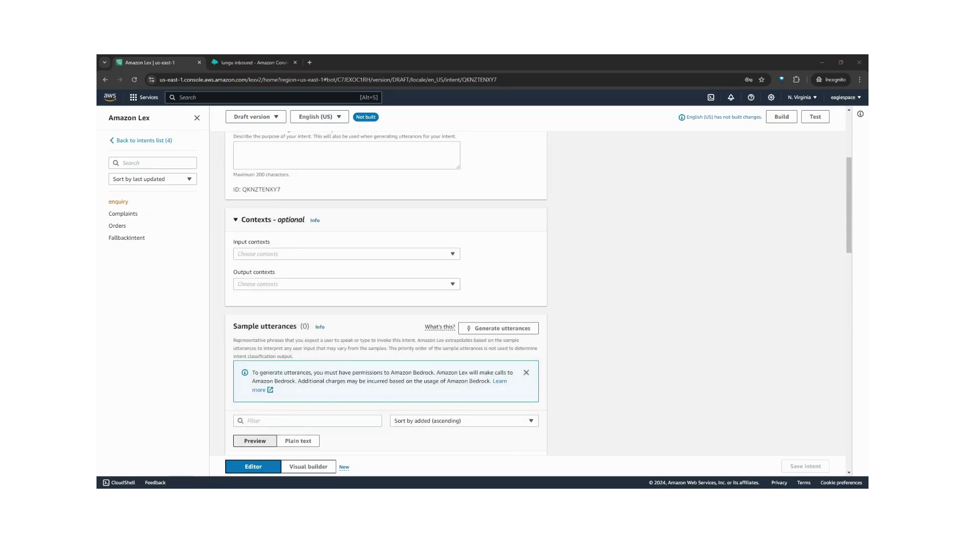
{"action": "scroll", "coordinate": [388, 319], "scroll_direction": "down", "scroll_amount": 5}
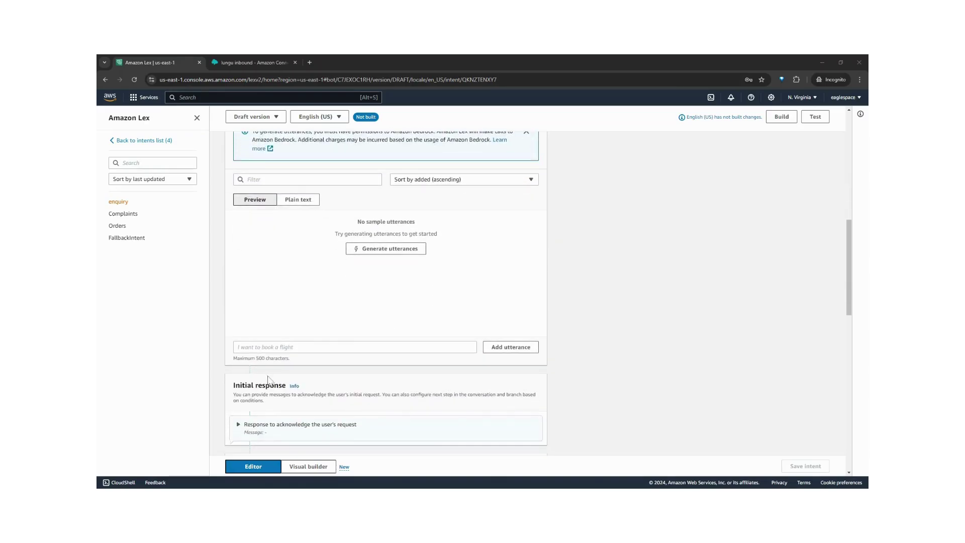
{"action": "left_click", "coordinate": [354, 347]}
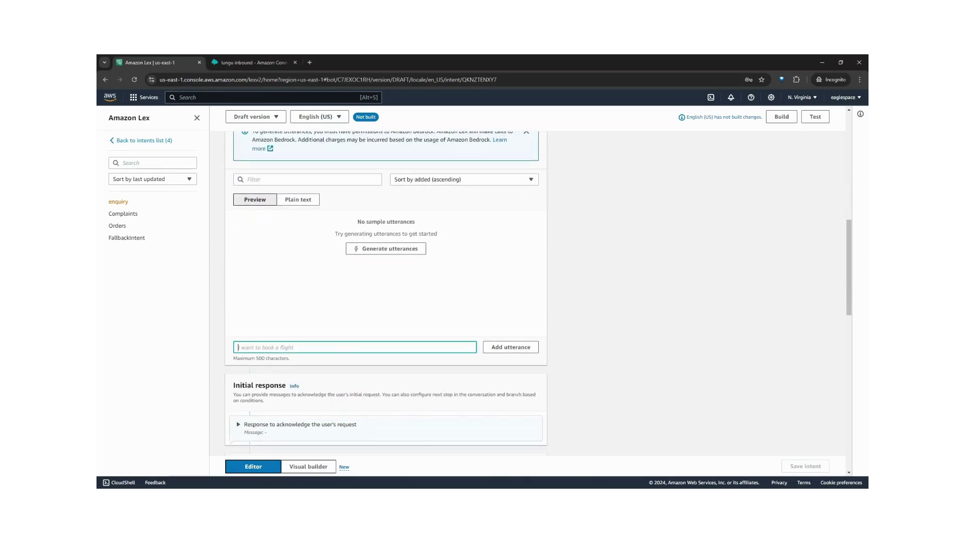
{"action": "type", "text": "store locations"}
{"action": "left_click", "coordinate": [508, 350]}
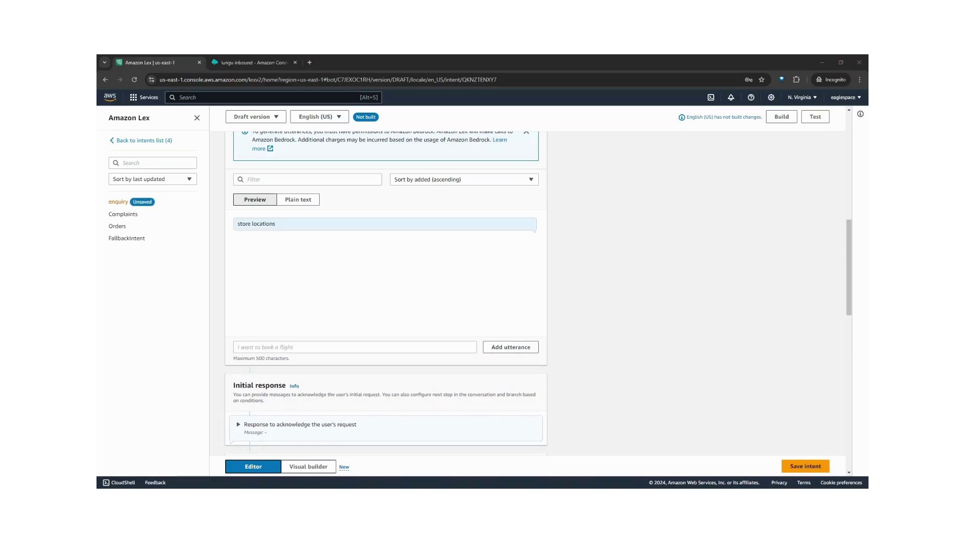
{"action": "left_click", "coordinate": [355, 347]}
{"action": "type", "text": "when do you close"}
{"action": "left_click", "coordinate": [512, 348]}
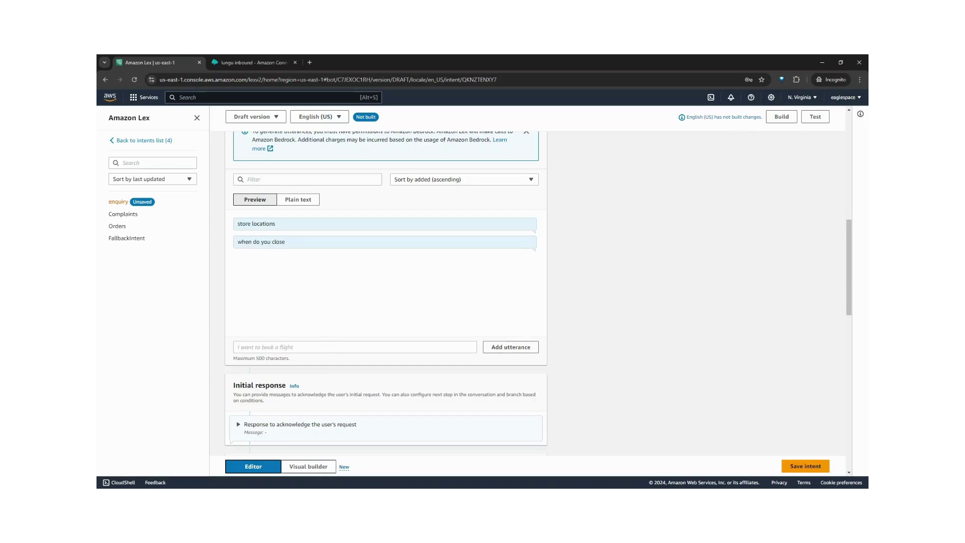
{"action": "left_click", "coordinate": [327, 347]}
{"action": "type", "text": "sto"}
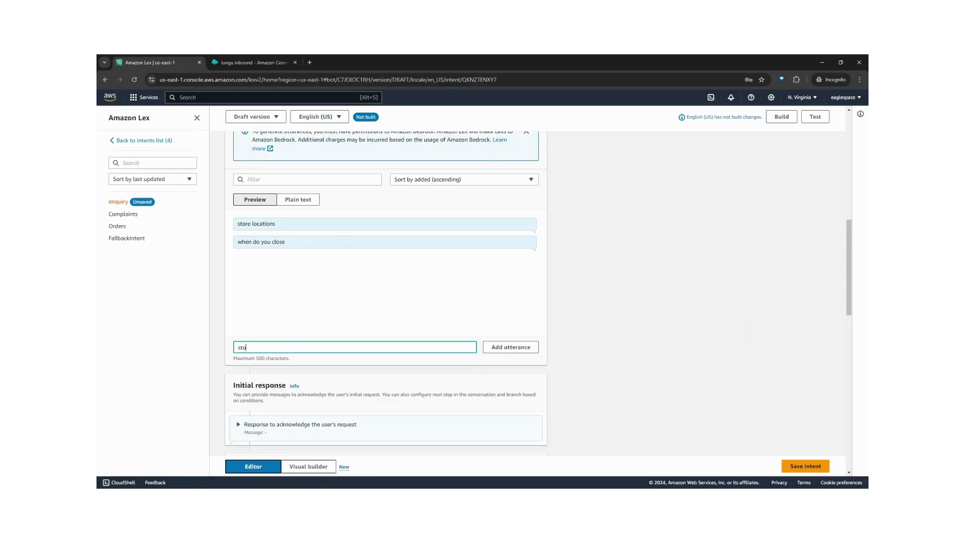
{"action": "type", "text": "re hours"}
{"action": "left_click", "coordinate": [517, 349]}
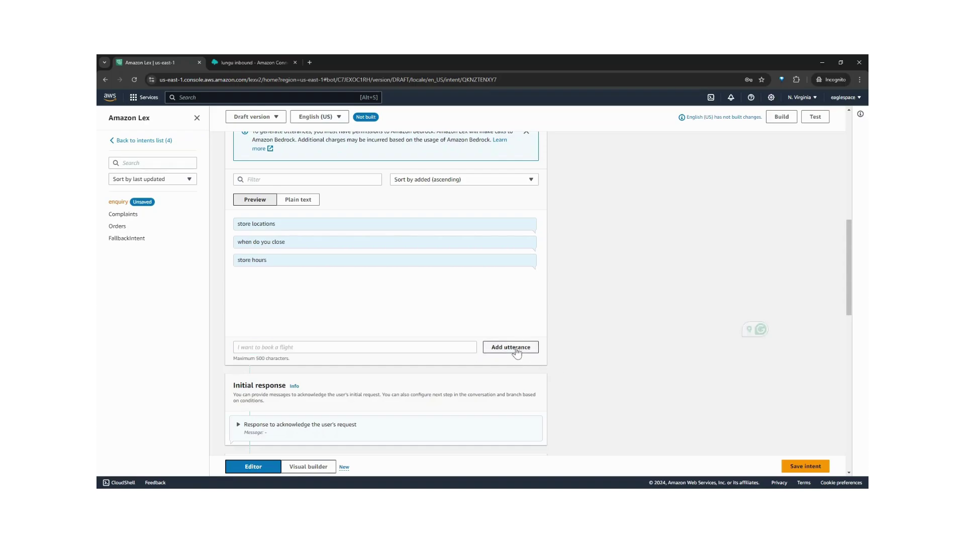
{"action": "left_click", "coordinate": [804, 467]}
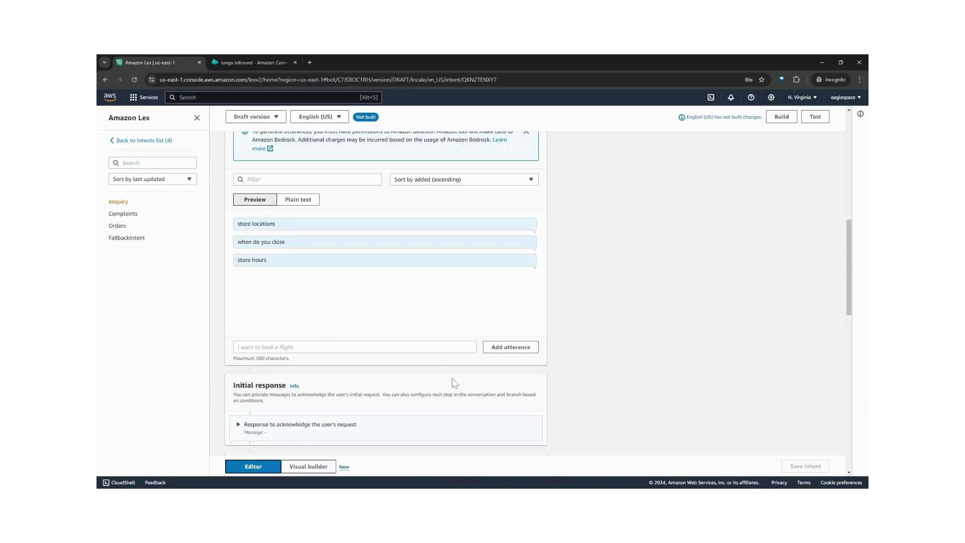
Build lunguBot's English (US) language and open the Test Draft version chat.
{"action": "scroll", "coordinate": [734, 211], "scroll_direction": "up", "scroll_amount": 3}
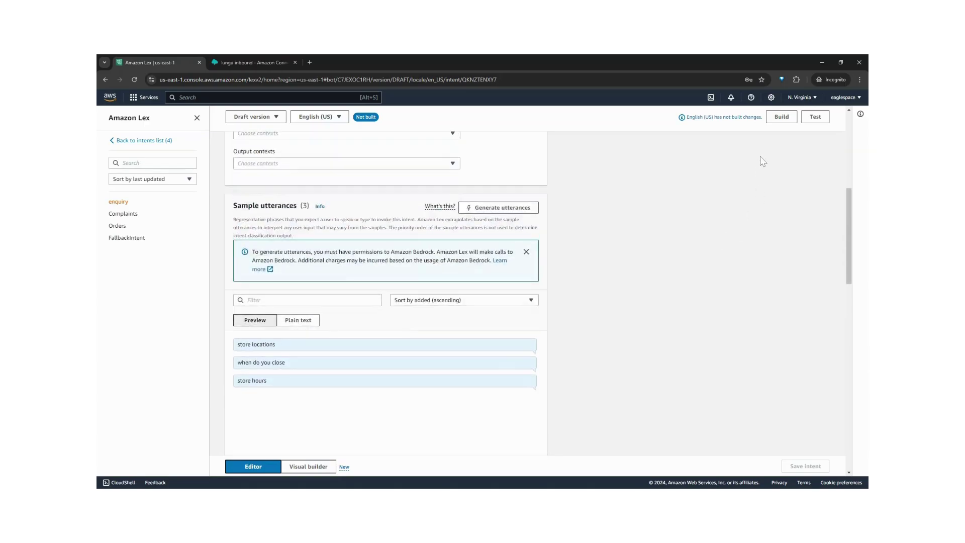
{"action": "left_click", "coordinate": [782, 118]}
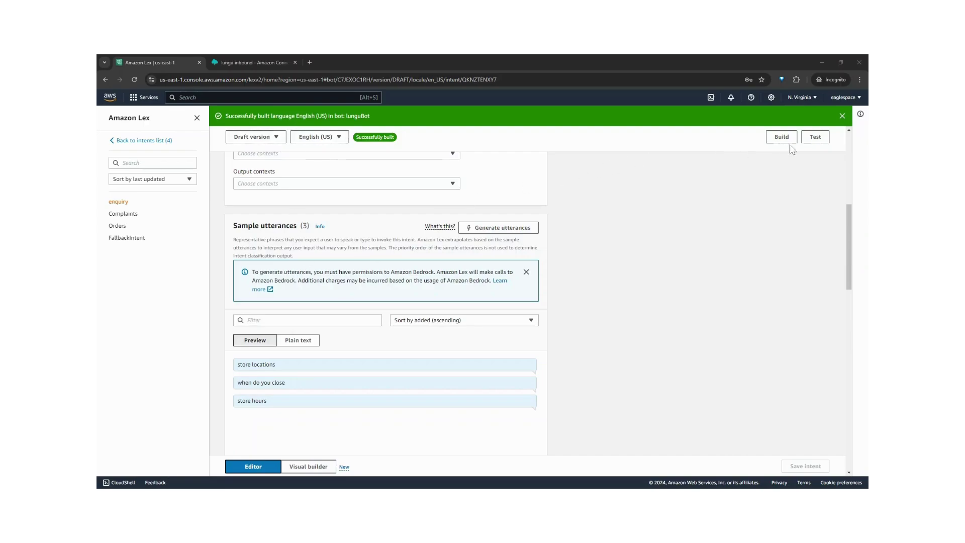
{"action": "left_click", "coordinate": [815, 137]}
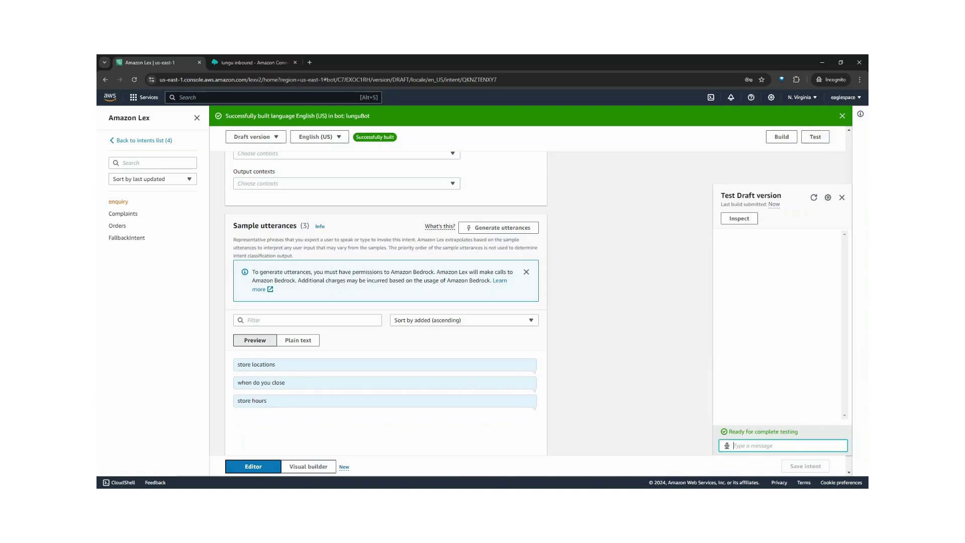
Send 'order jacket', 'can i buy' and 'hoping to buy' to the test bot to check Orders routing.
{"action": "type", "text": "order jacket"}
{"action": "key", "text": "Return"}
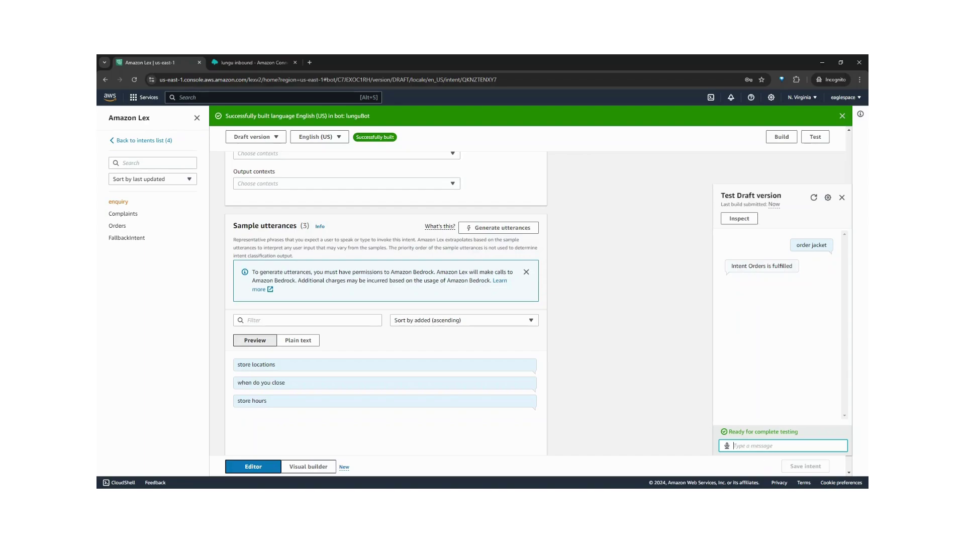
{"action": "type", "text": "can i buy"}
{"action": "key", "text": "Return"}
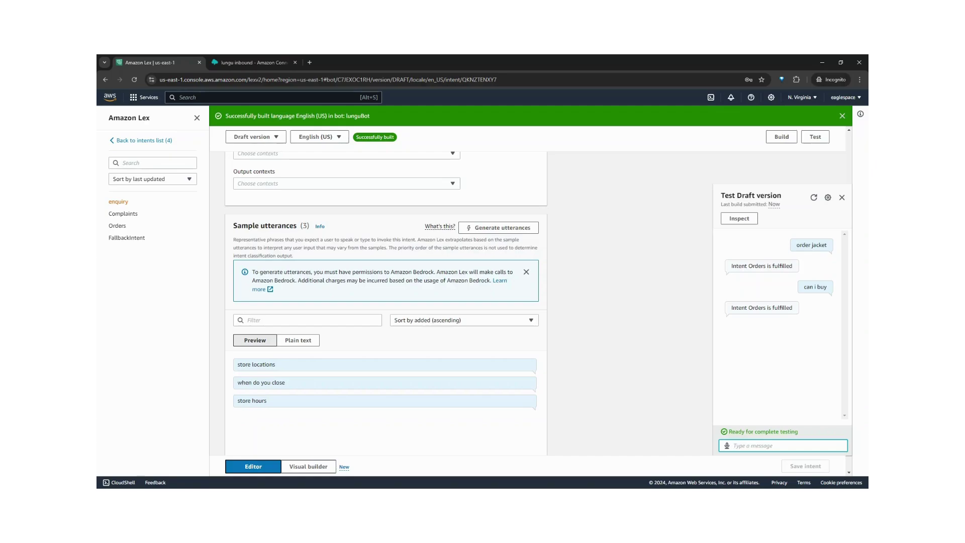
{"action": "type", "text": "hoping to buy"}
{"action": "key", "text": "Return"}
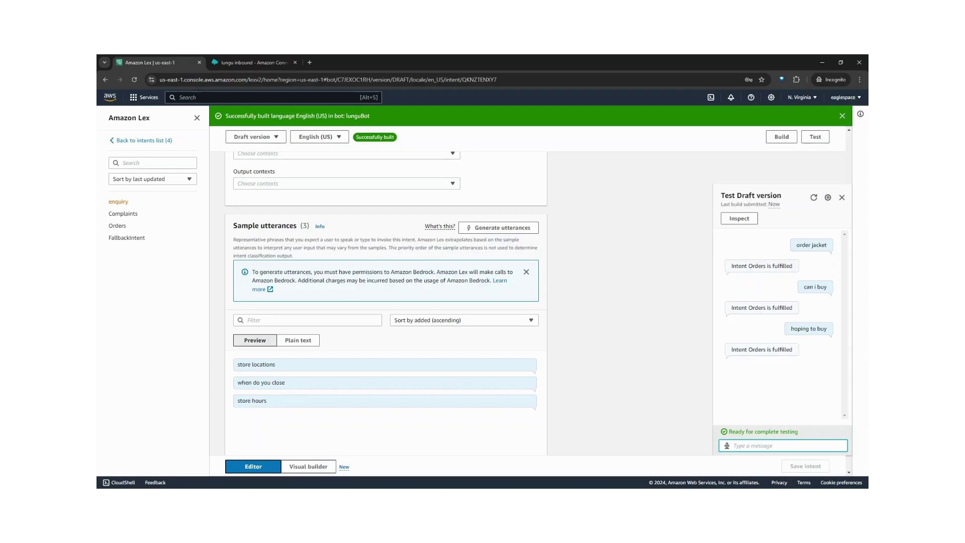
Send the complaint 'worng jacket size' to the test bot so it reaches Complaints.
{"action": "type", "text": "wrong"}
{"action": "key", "text": "BackSpace"}
{"action": "key", "text": "BackSpace"}
{"action": "key", "text": "BackSpace"}
{"action": "type", "text": "jacket"}
{"action": "left_click", "coordinate": [347, 382]}
{"action": "left_click", "coordinate": [734, 445]}
{"action": "type", "text": "worng jacket"}
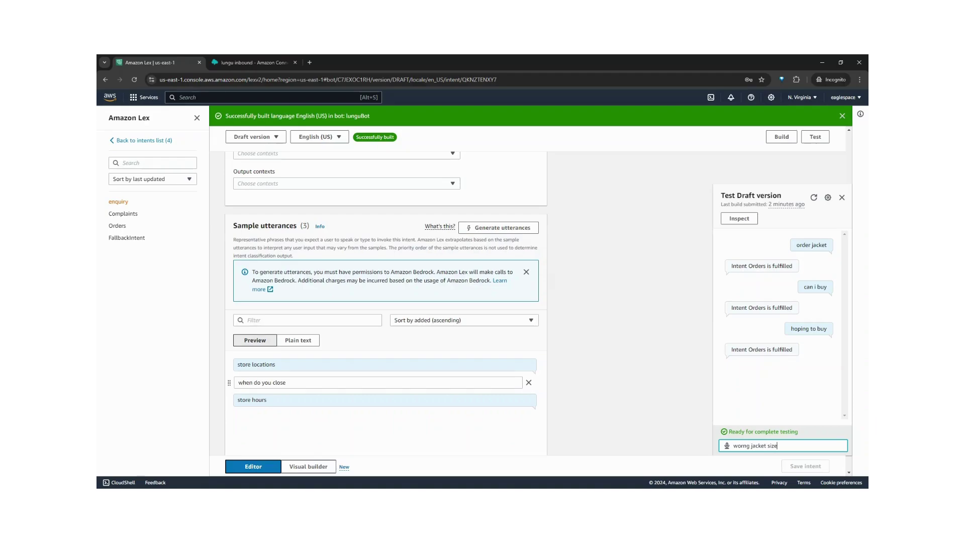
{"action": "key", "text": "Return"}
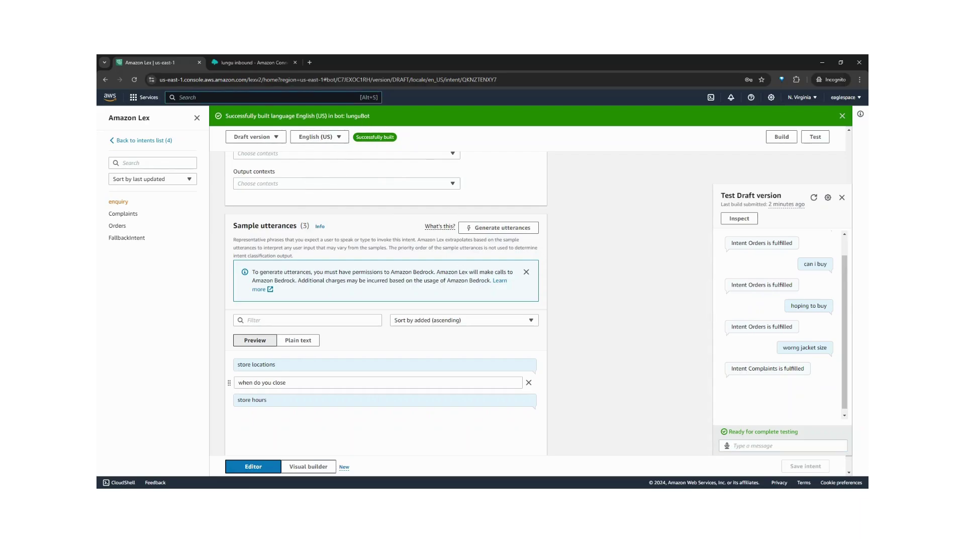
{"action": "type", "text": "connect"}
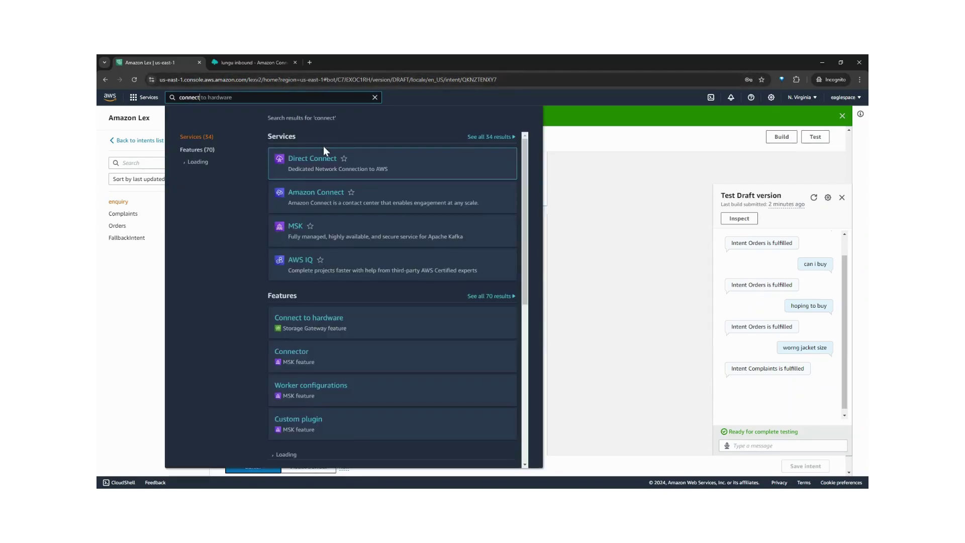
Go to Amazon Connect and select the lungustorecx instance alias.
{"action": "left_click", "coordinate": [309, 197]}
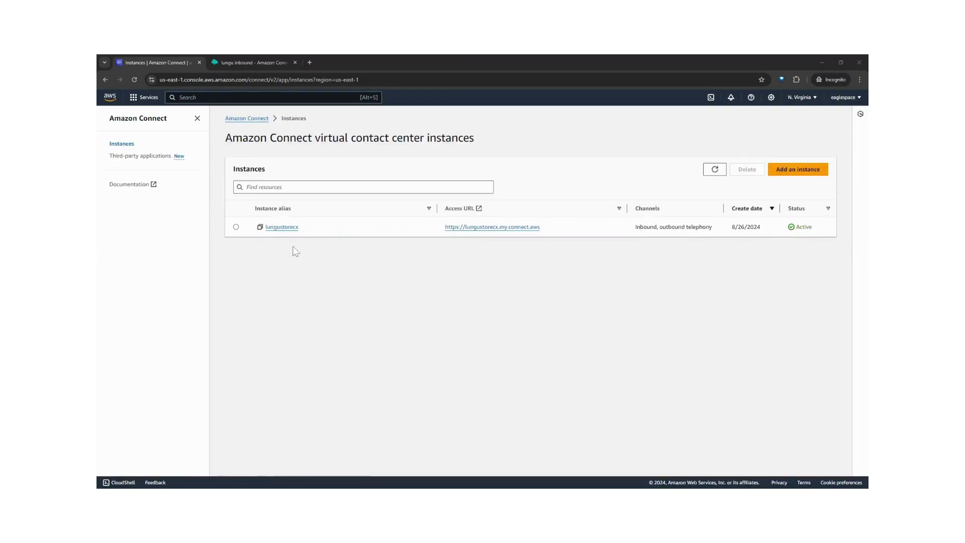
{"action": "left_click", "coordinate": [288, 229]}
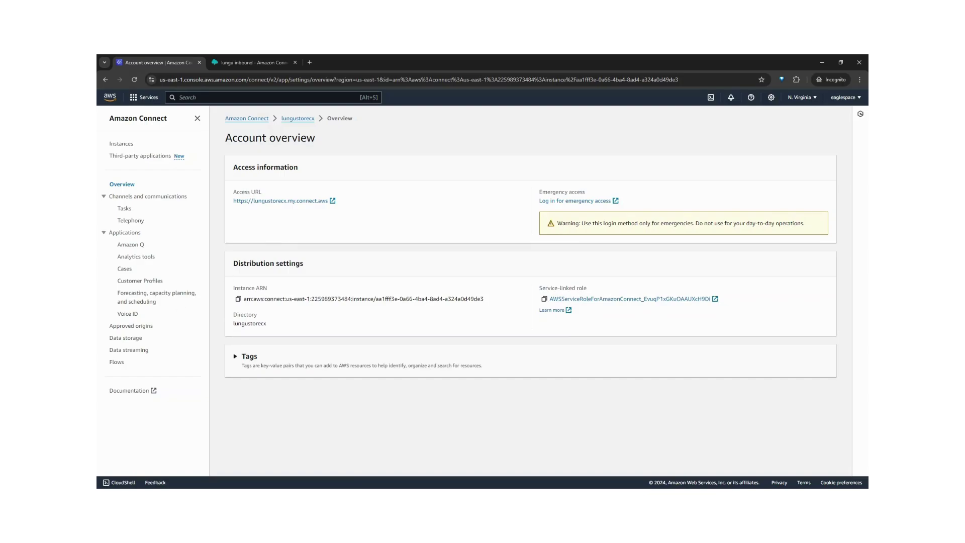
Add Amazon Lex bot lunguBot with alias TestBotAlias in the instance's Flows settings.
{"action": "left_click", "coordinate": [116, 364]}
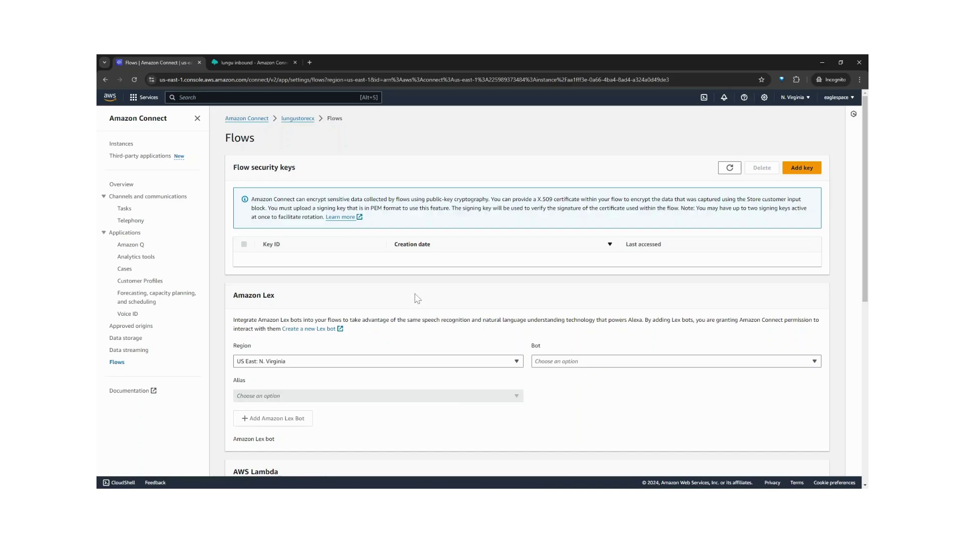
{"action": "scroll", "coordinate": [418, 297], "scroll_direction": "down", "scroll_amount": 2}
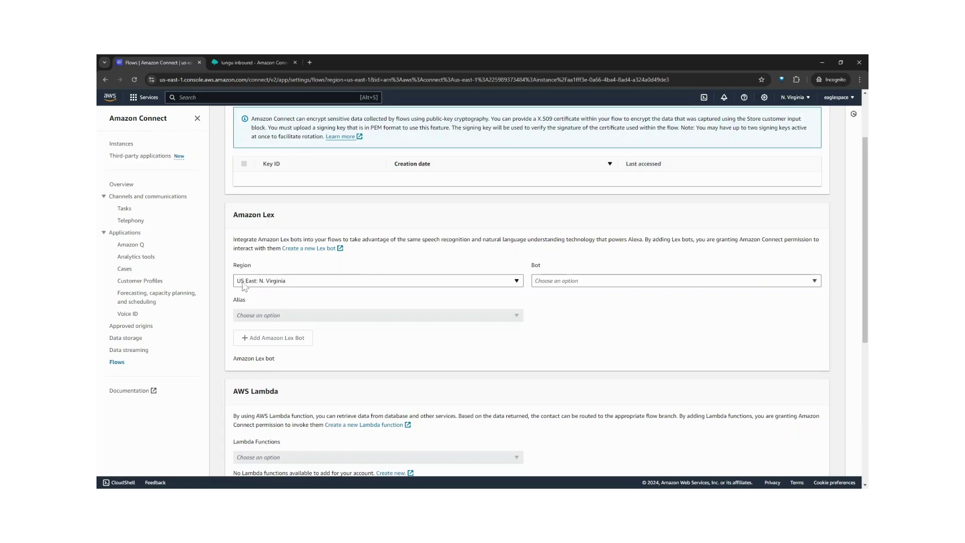
{"action": "left_click", "coordinate": [685, 283]}
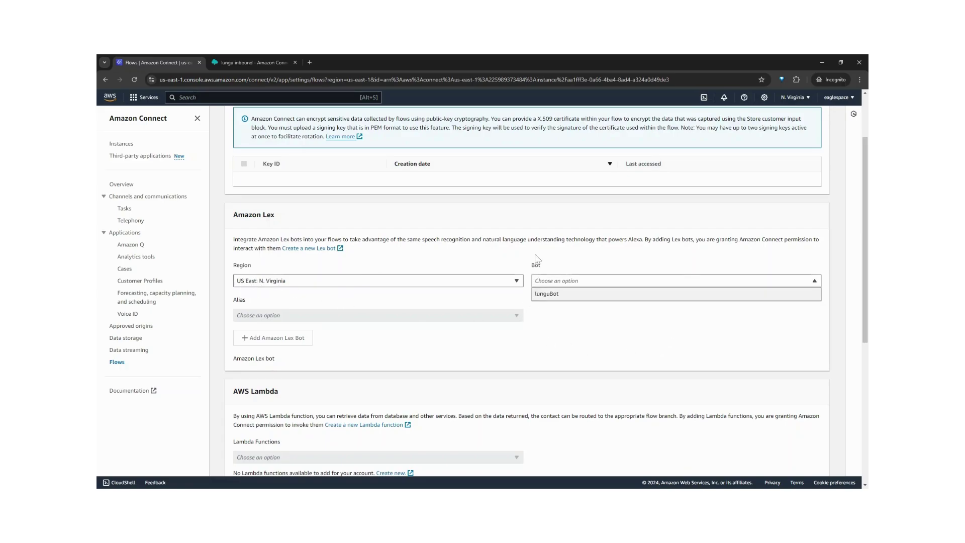
{"action": "left_click", "coordinate": [548, 296]}
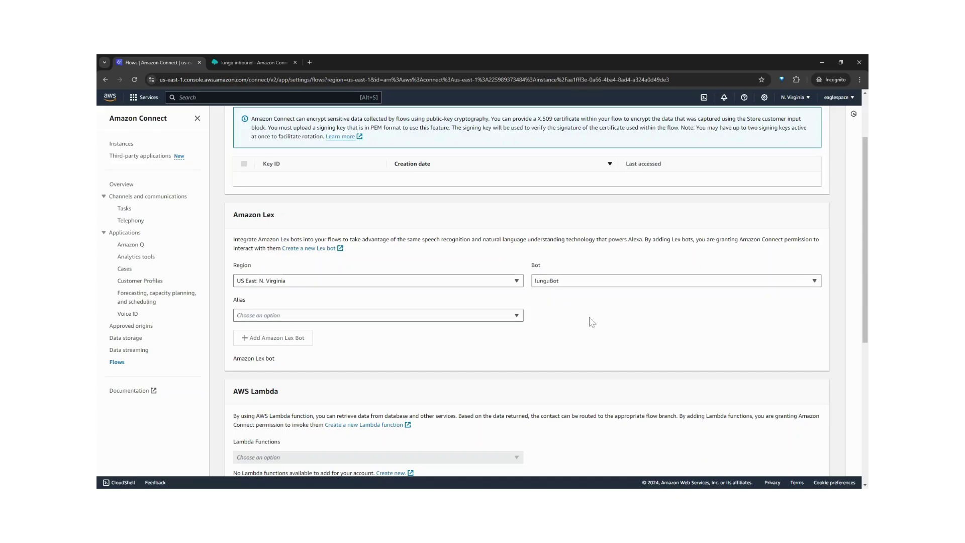
{"action": "scroll", "coordinate": [623, 324], "scroll_direction": "down", "scroll_amount": 1}
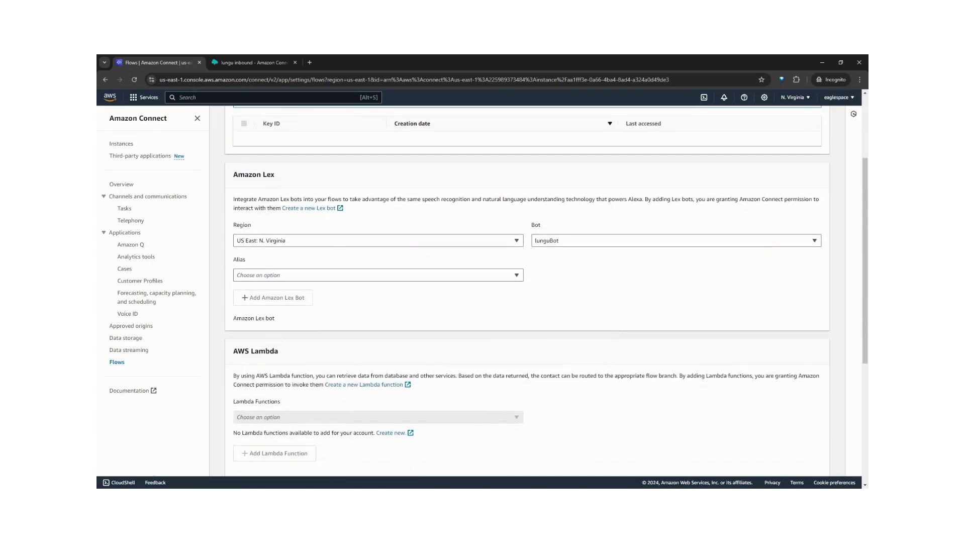
{"action": "scroll", "coordinate": [527, 292], "scroll_direction": "up", "scroll_amount": 3}
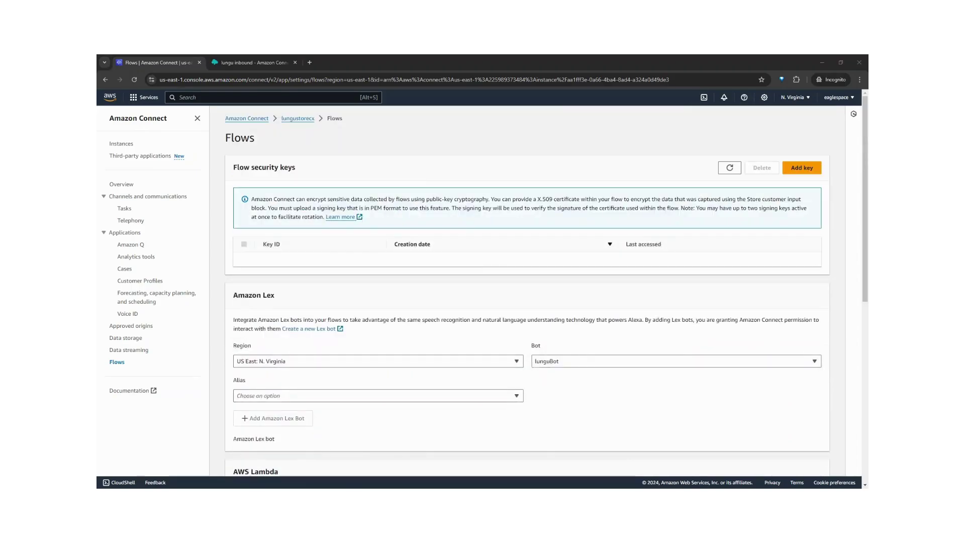
{"action": "left_click", "coordinate": [260, 397]}
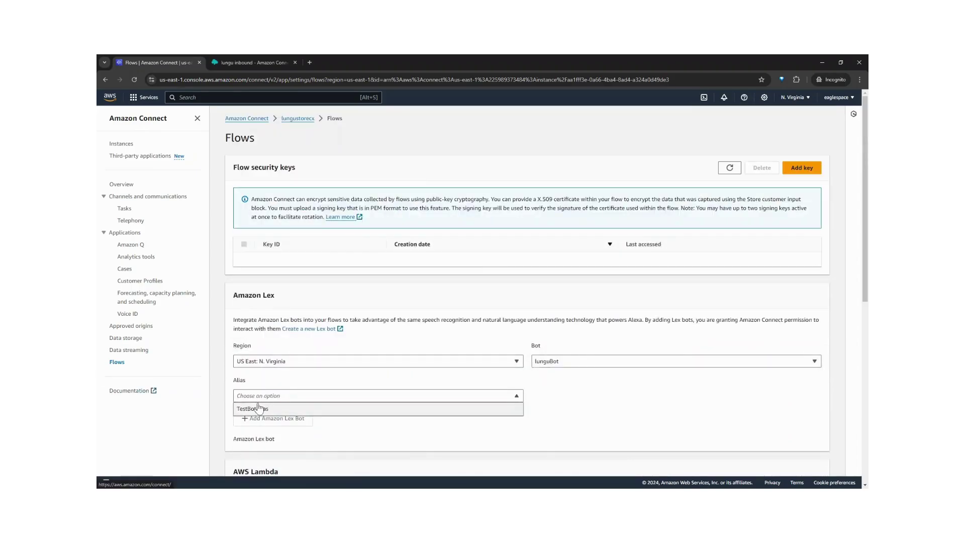
{"action": "left_click", "coordinate": [259, 408]}
{"action": "left_click", "coordinate": [249, 423]}
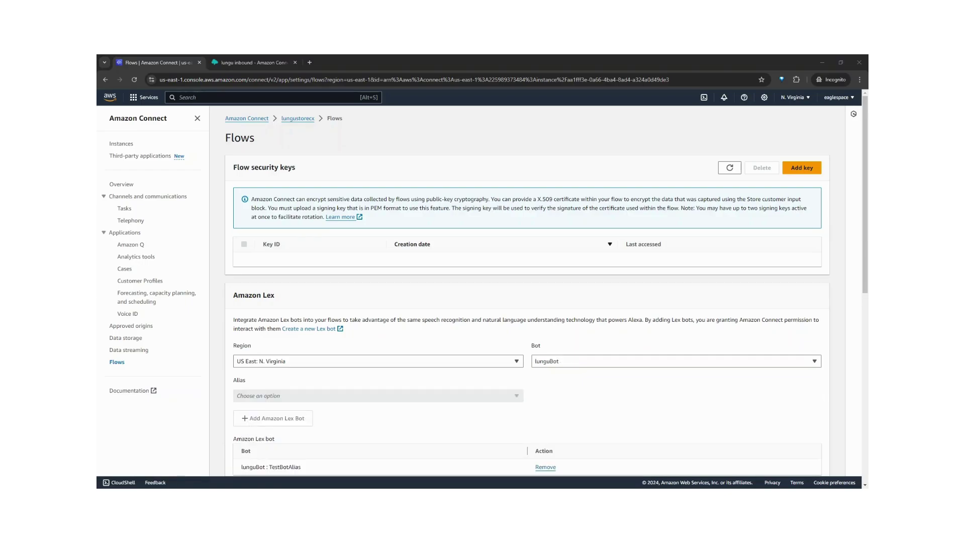
Switch the lungu inbound flow's Get customer input block to Amazon Lex using lunguBot with TestBotAlias.
{"action": "left_click", "coordinate": [262, 58]}
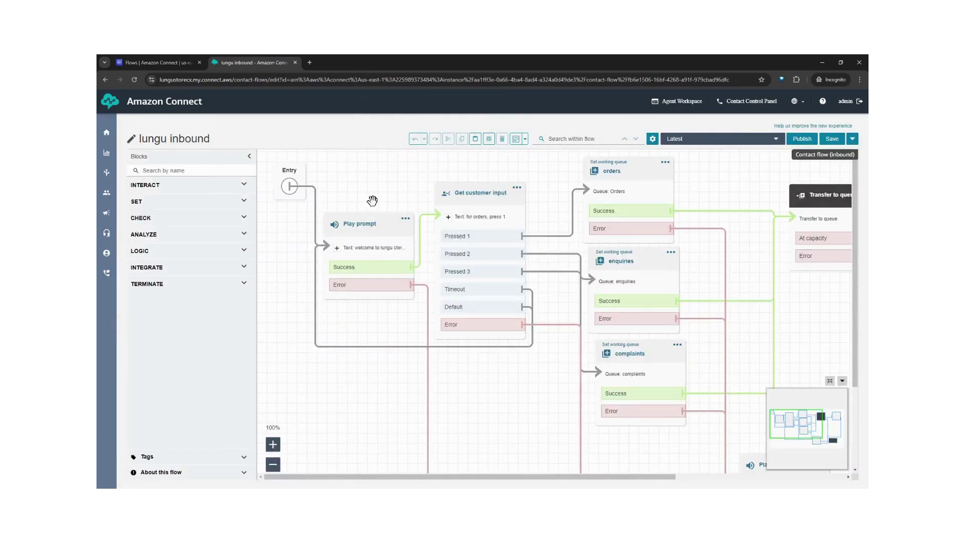
{"action": "left_click_drag", "start_coordinate": [407, 190], "coordinate": [357, 187]}
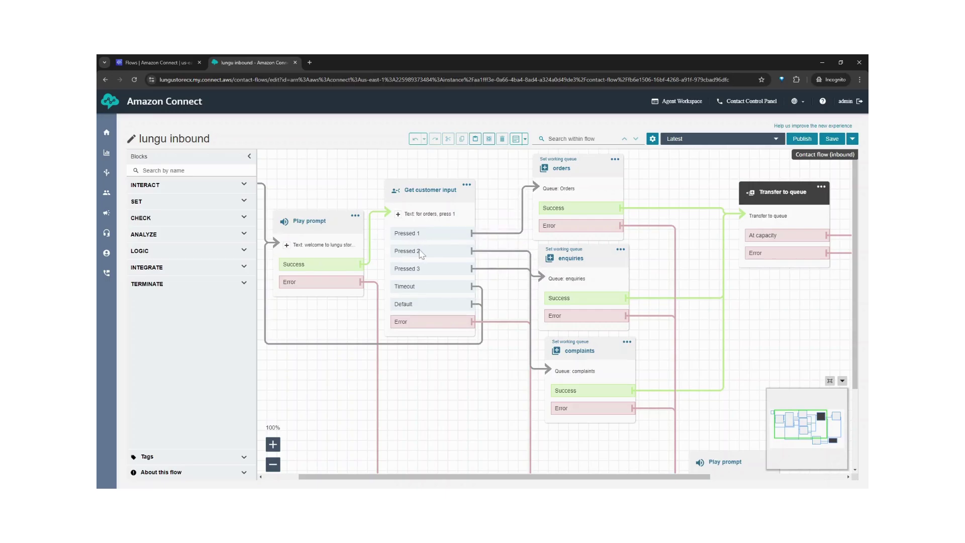
{"action": "left_click", "coordinate": [430, 195]}
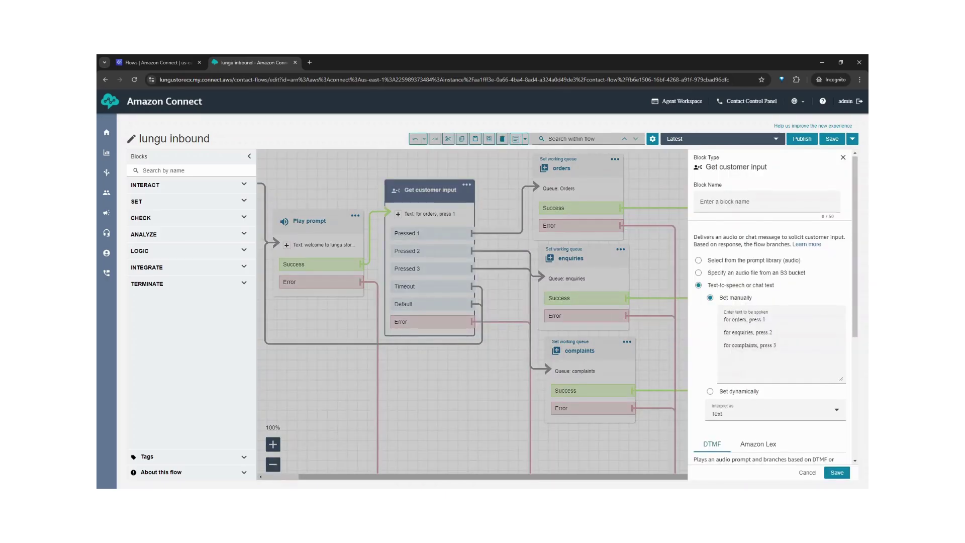
{"action": "scroll", "coordinate": [730, 332], "scroll_direction": "down", "scroll_amount": 4}
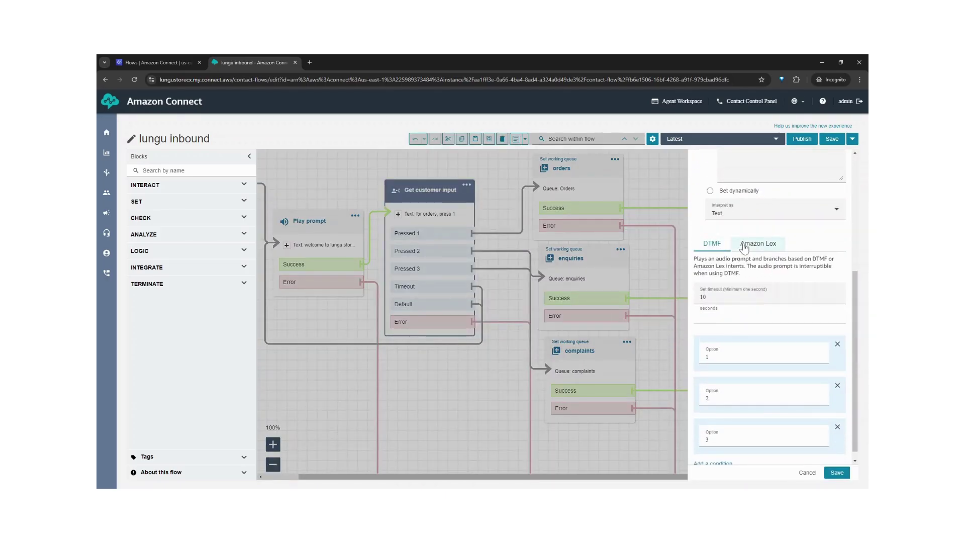
{"action": "left_click", "coordinate": [758, 245]}
{"action": "scroll", "coordinate": [785, 310], "scroll_direction": "down", "scroll_amount": 1}
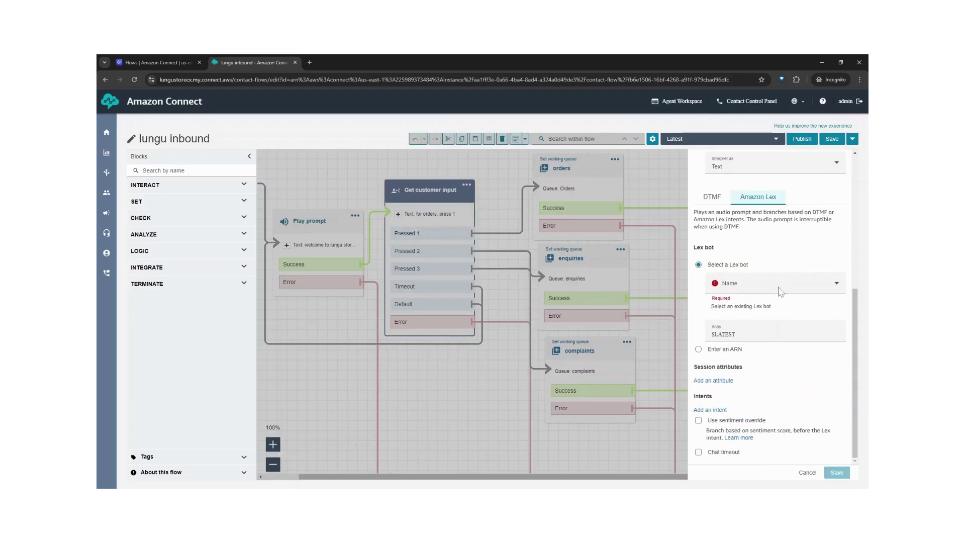
{"action": "left_click", "coordinate": [781, 291]}
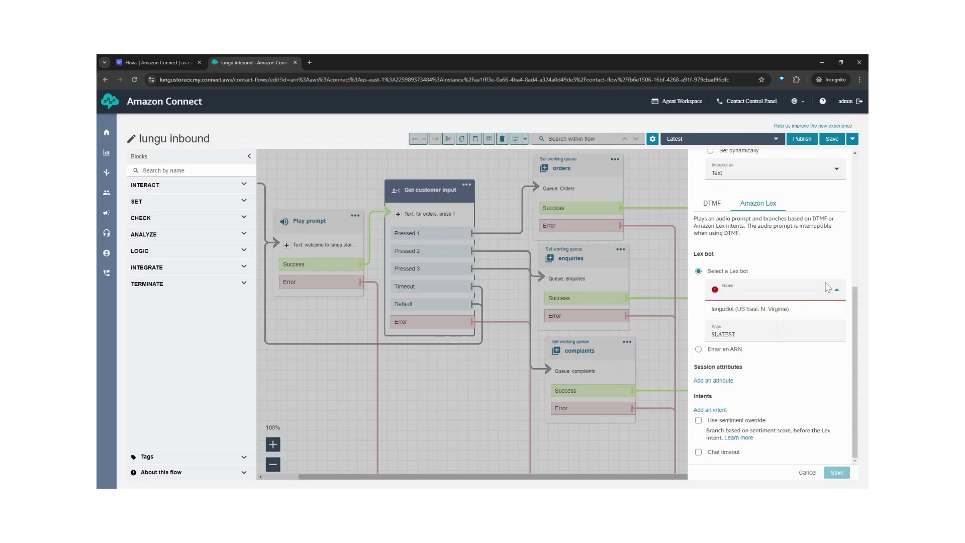
{"action": "left_click", "coordinate": [743, 311]}
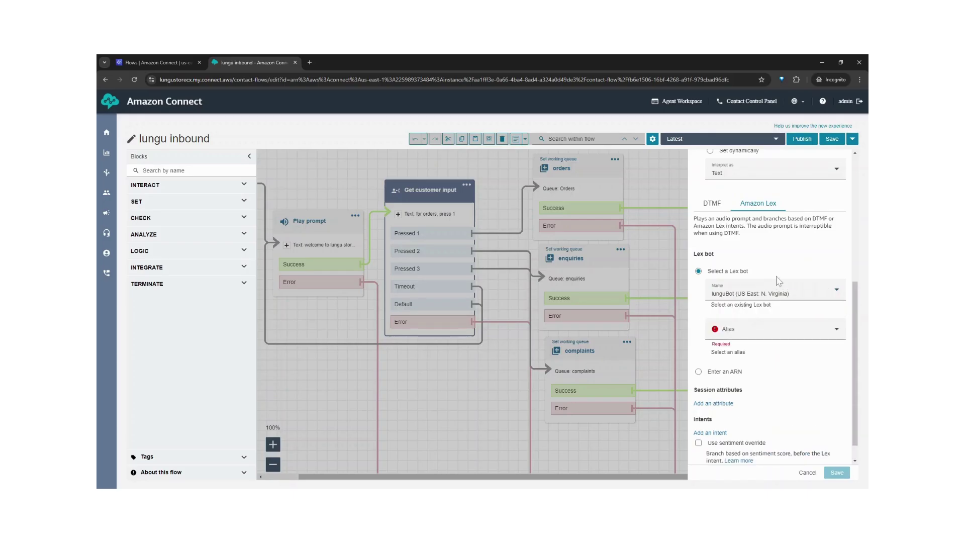
{"action": "left_click", "coordinate": [832, 314]}
{"action": "left_click", "coordinate": [713, 334]}
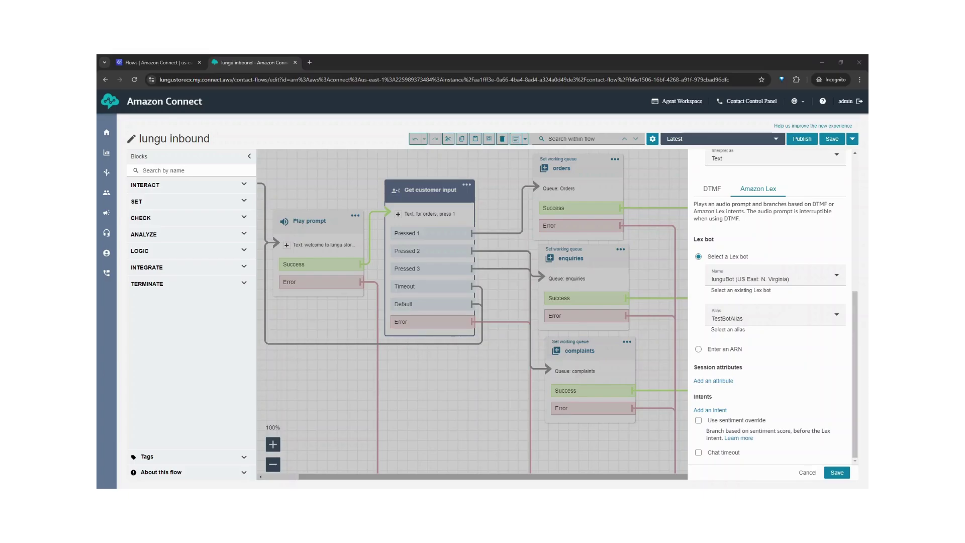
Add three intent entries to the block and fill them with Orders, enquiry and complaints.
{"action": "left_click", "coordinate": [761, 396]}
{"action": "scroll", "coordinate": [783, 368], "scroll_direction": "down", "scroll_amount": 1}
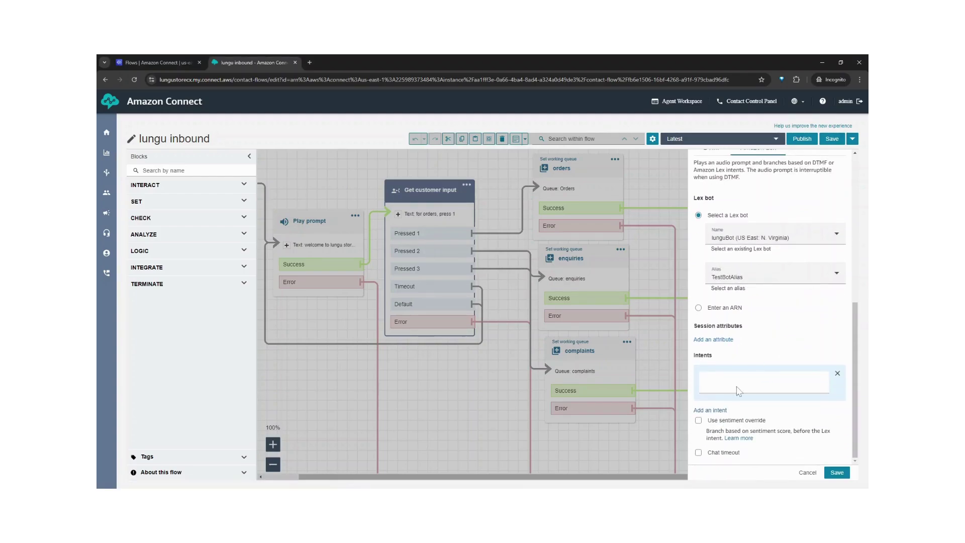
{"action": "left_click", "coordinate": [719, 411]}
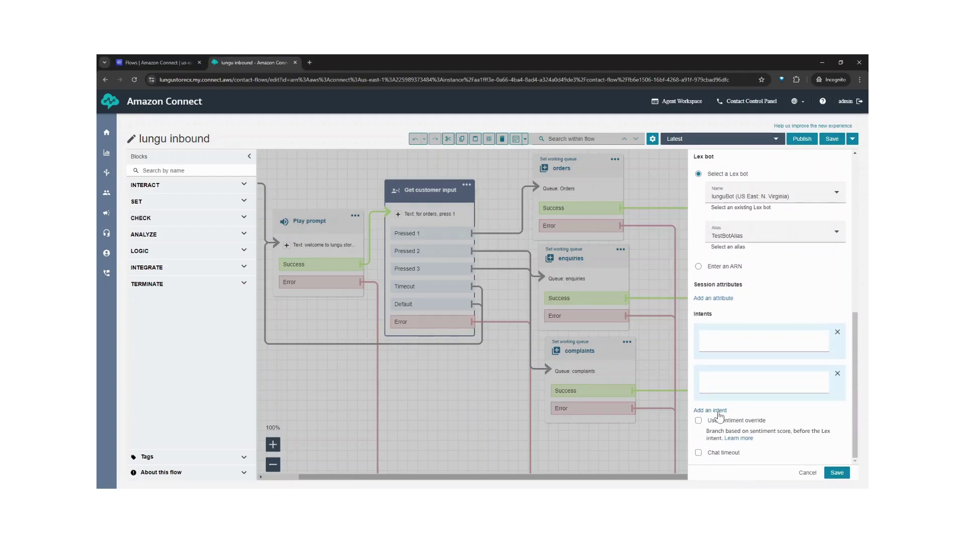
{"action": "left_click", "coordinate": [719, 411]}
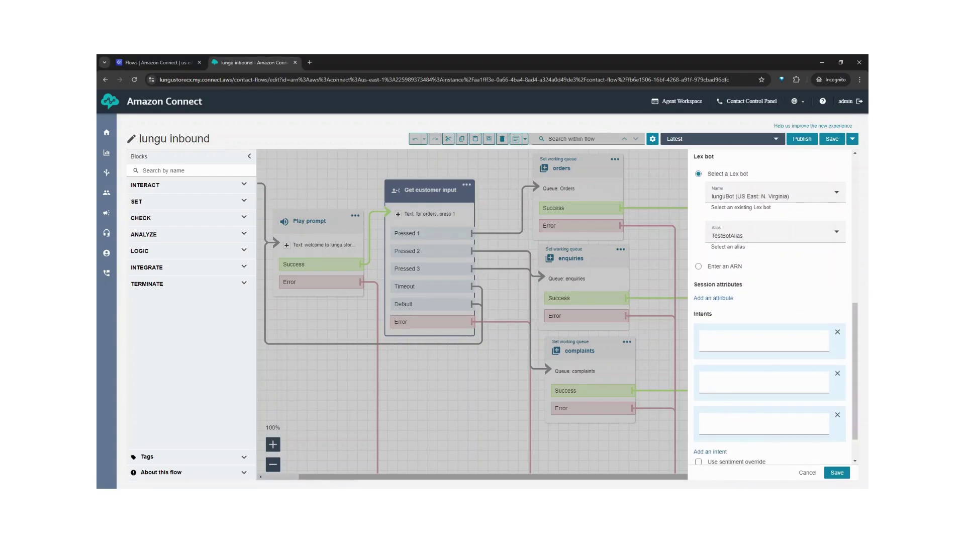
{"action": "left_click", "coordinate": [747, 341]}
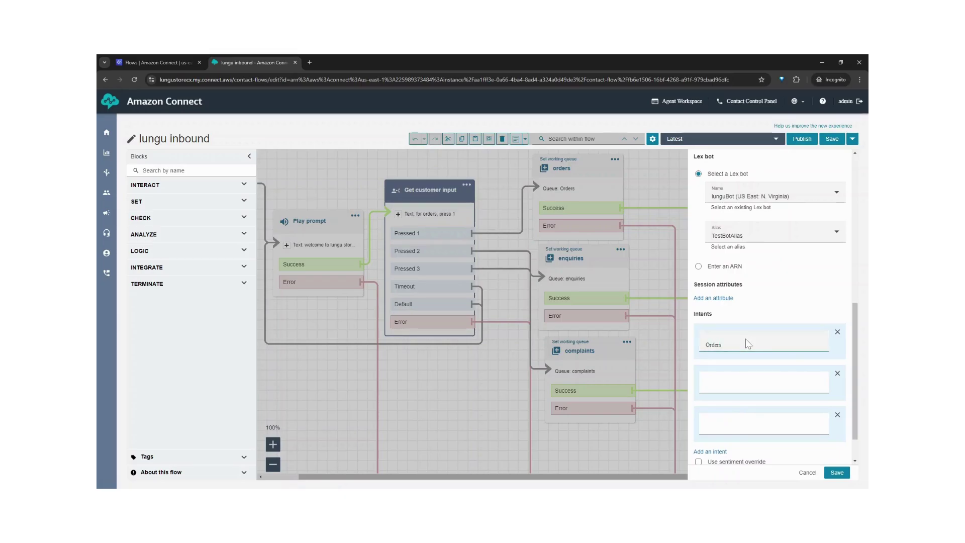
{"action": "key", "text": "Tab"}
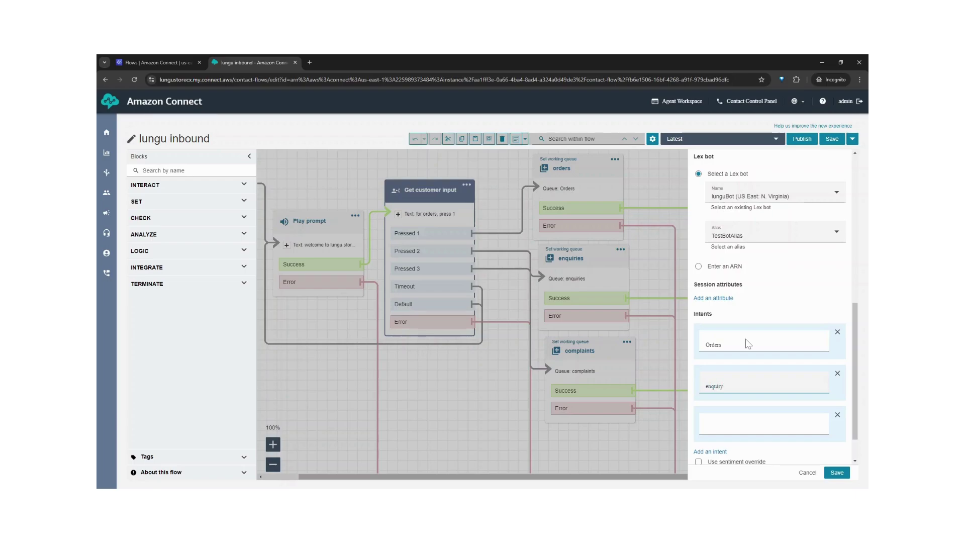
{"action": "key", "text": "Tab"}
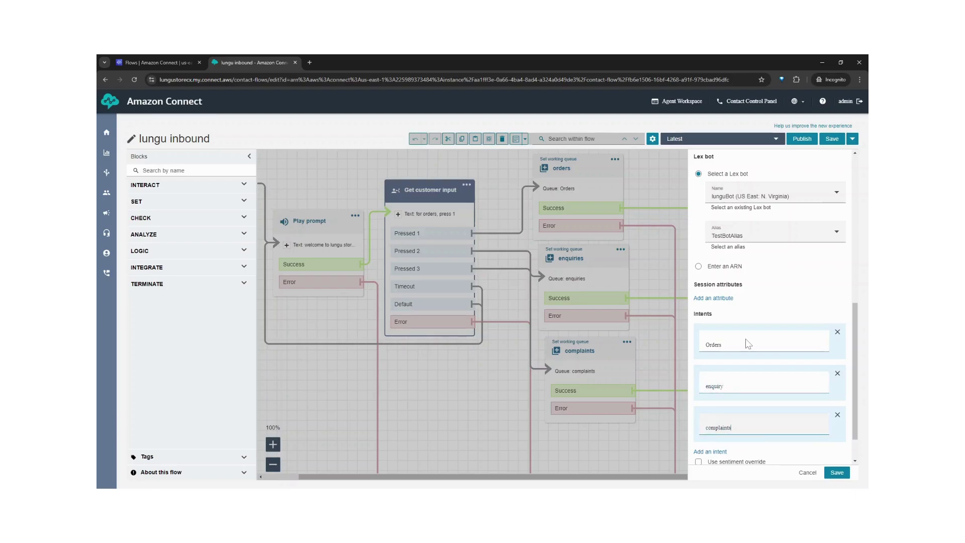
{"action": "scroll", "coordinate": [755, 414], "scroll_direction": "down", "scroll_amount": 2}
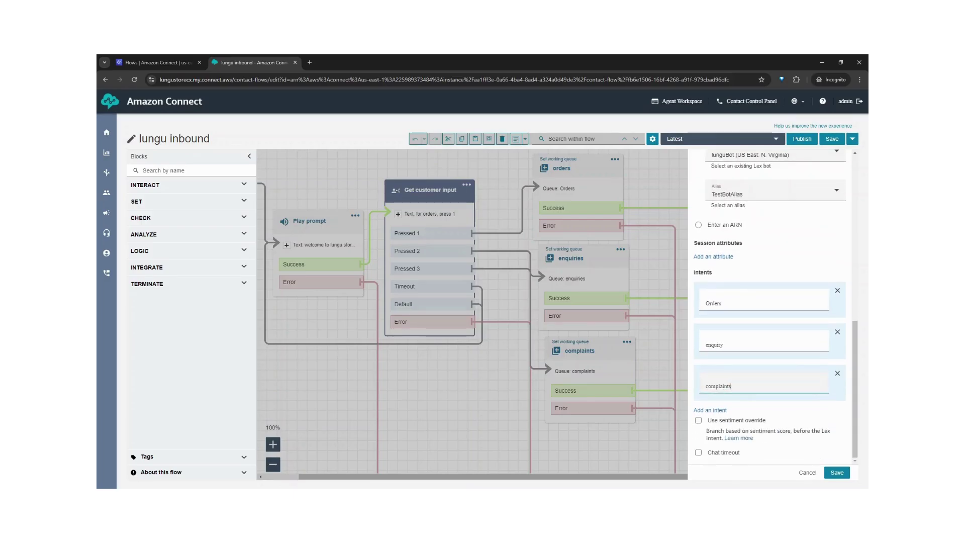
Save the block, then connect its Orders, enquiry and complaints branches to the matching queue blocks.
{"action": "left_click", "coordinate": [837, 472]}
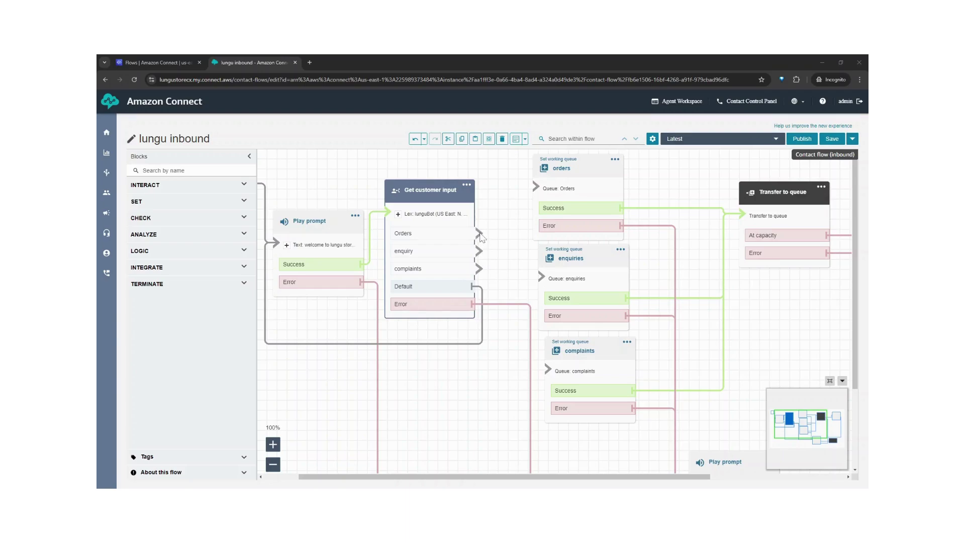
{"action": "left_click_drag", "start_coordinate": [479, 234], "coordinate": [536, 187]}
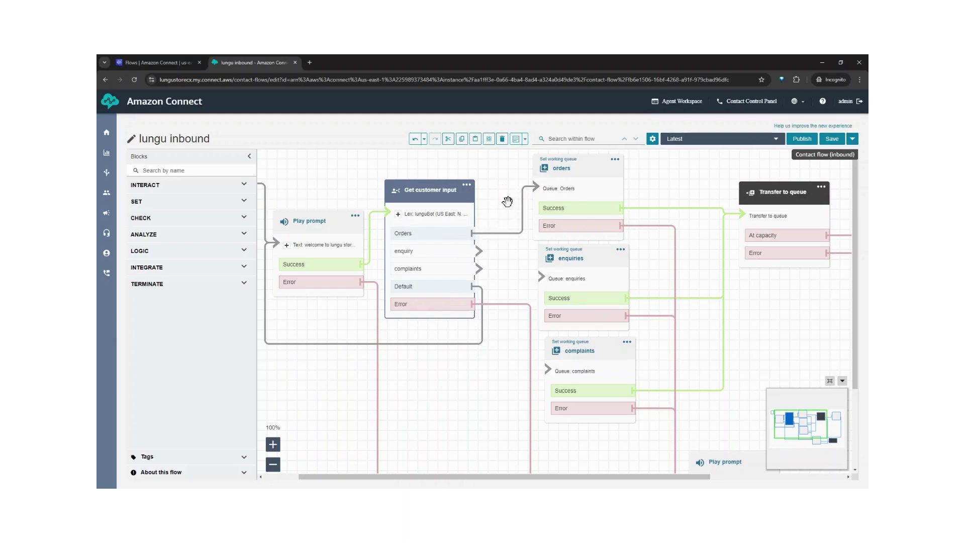
{"action": "left_click_drag", "start_coordinate": [478, 251], "coordinate": [539, 277]}
{"action": "left_click_drag", "start_coordinate": [482, 271], "coordinate": [549, 375]}
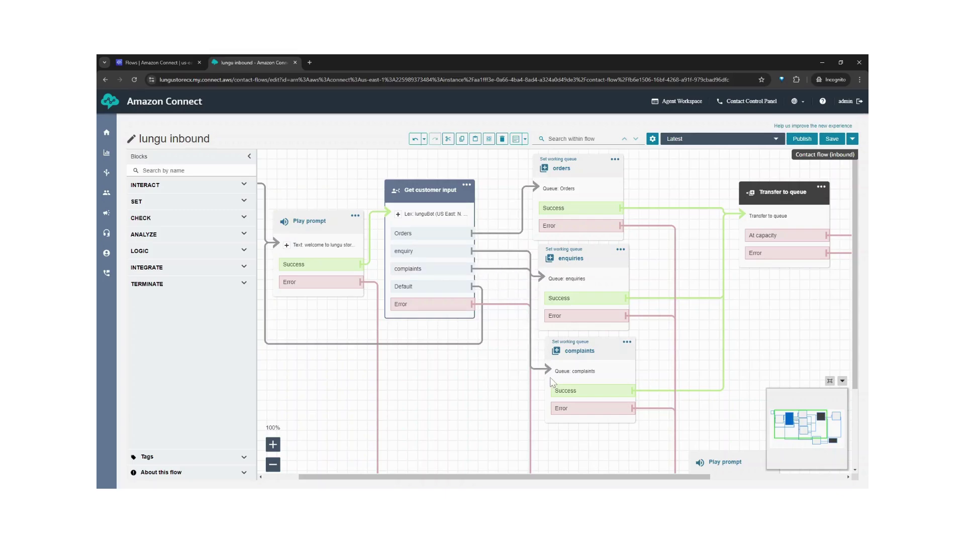
Save and publish the lungu inbound flow, confirming both the Save and Publish dialogs.
{"action": "left_click", "coordinate": [839, 140]}
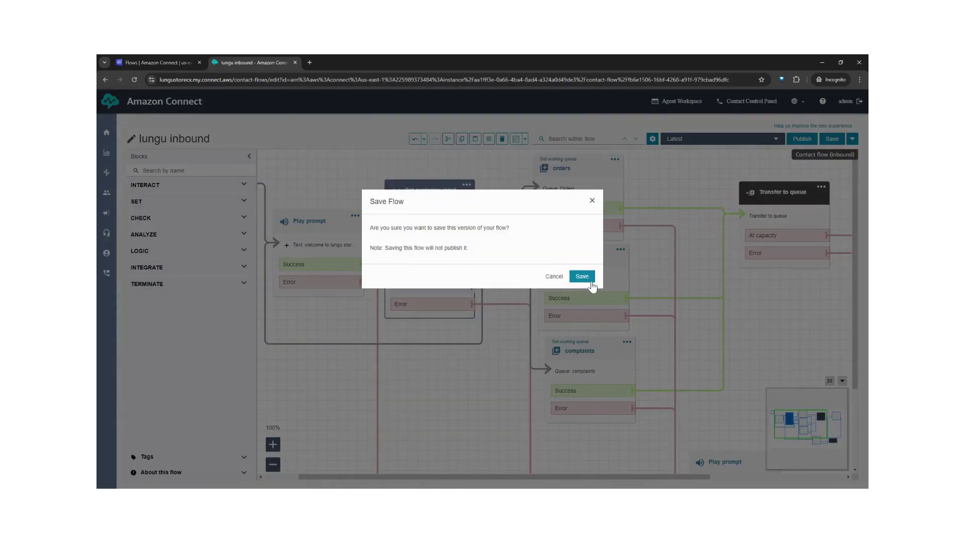
{"action": "left_click", "coordinate": [582, 277]}
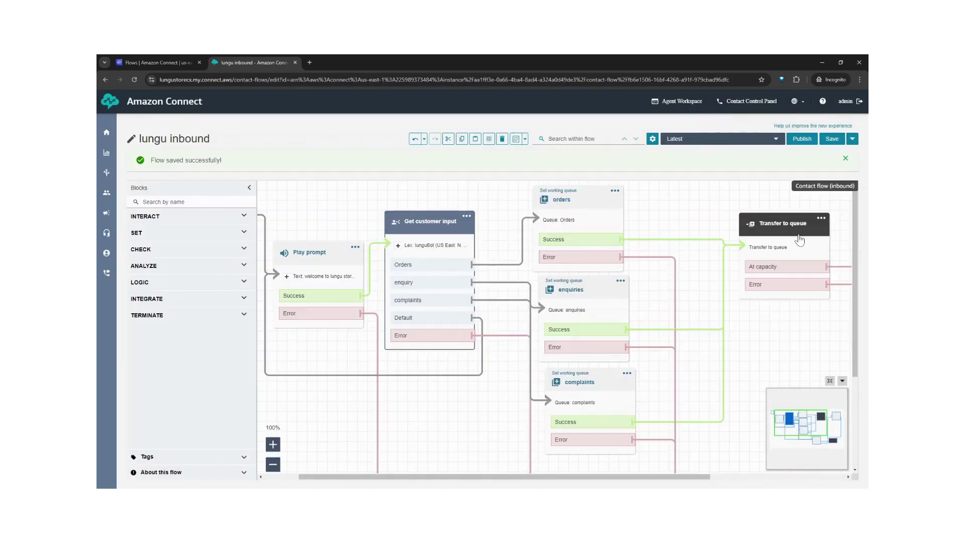
{"action": "left_click", "coordinate": [802, 138]}
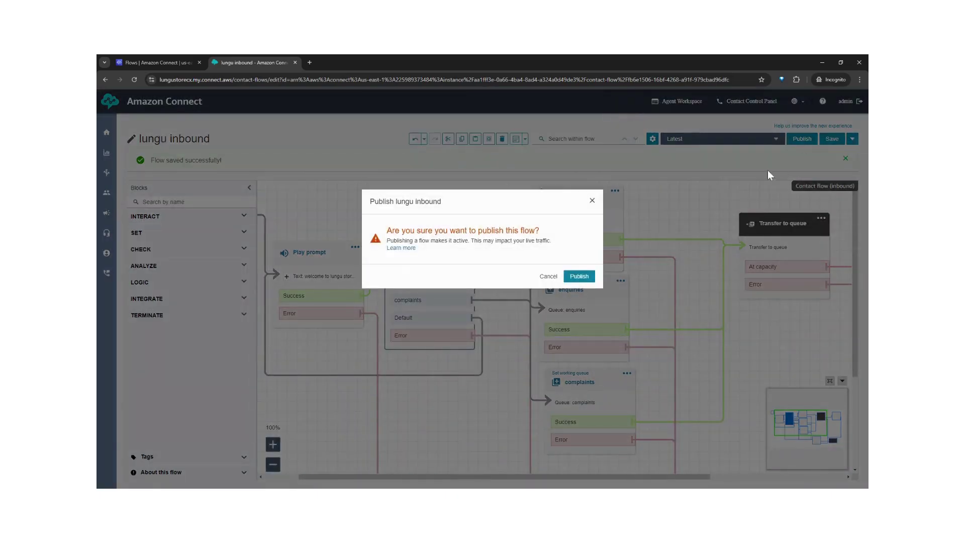
{"action": "left_click", "coordinate": [585, 277]}
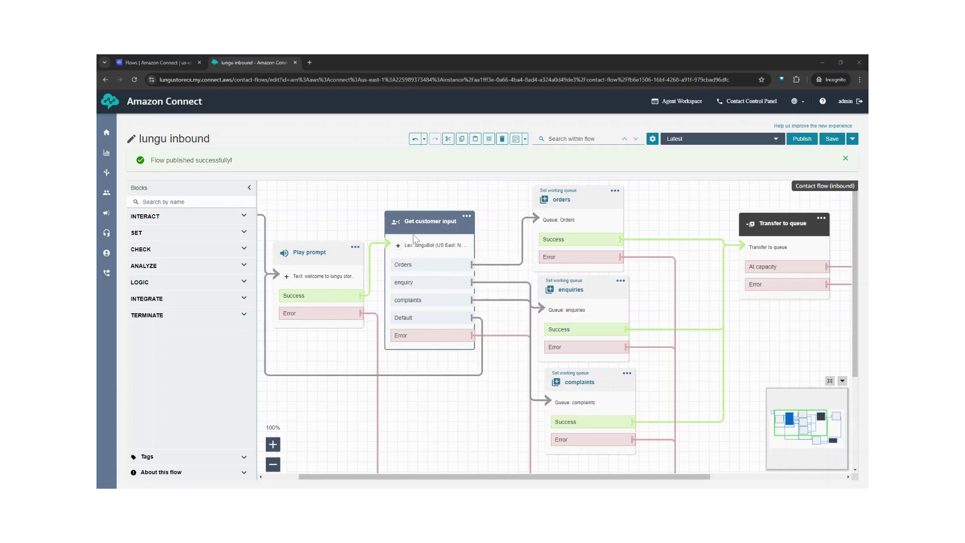
Replace the Get customer input block's prompt text with the pasted bot greeting for orders, enquiry or issues.
{"action": "left_click", "coordinate": [426, 217]}
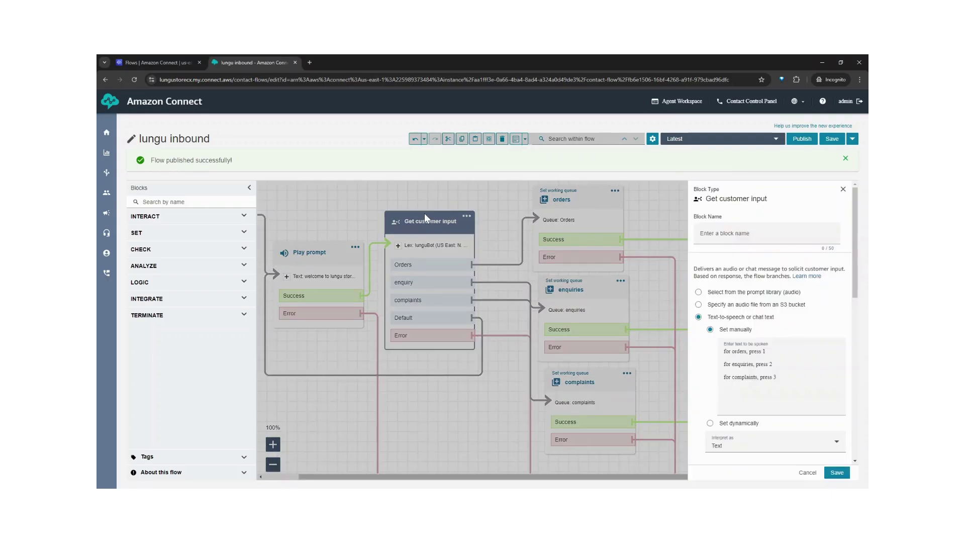
{"action": "scroll", "coordinate": [770, 322], "scroll_direction": "down", "scroll_amount": 2}
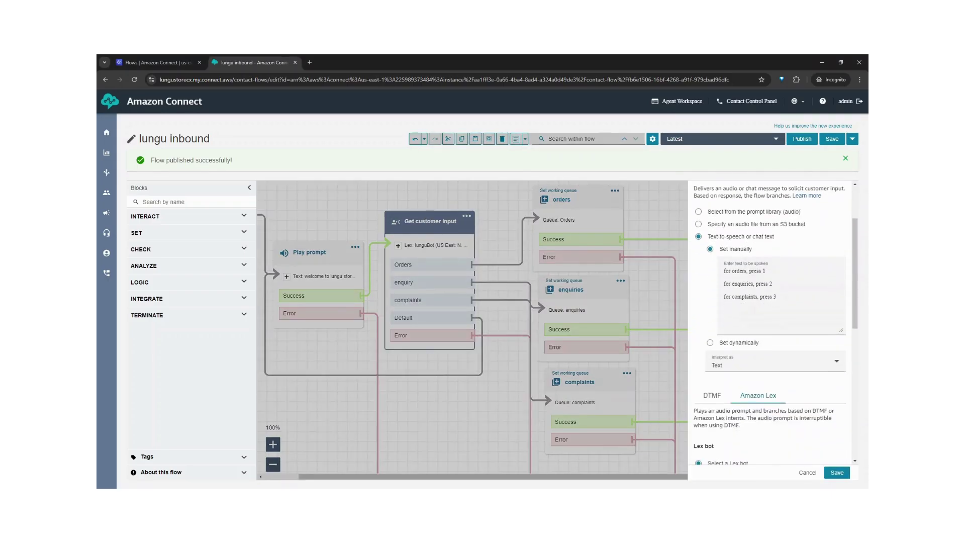
{"action": "left_click_drag", "start_coordinate": [777, 297], "coordinate": [718, 273]}
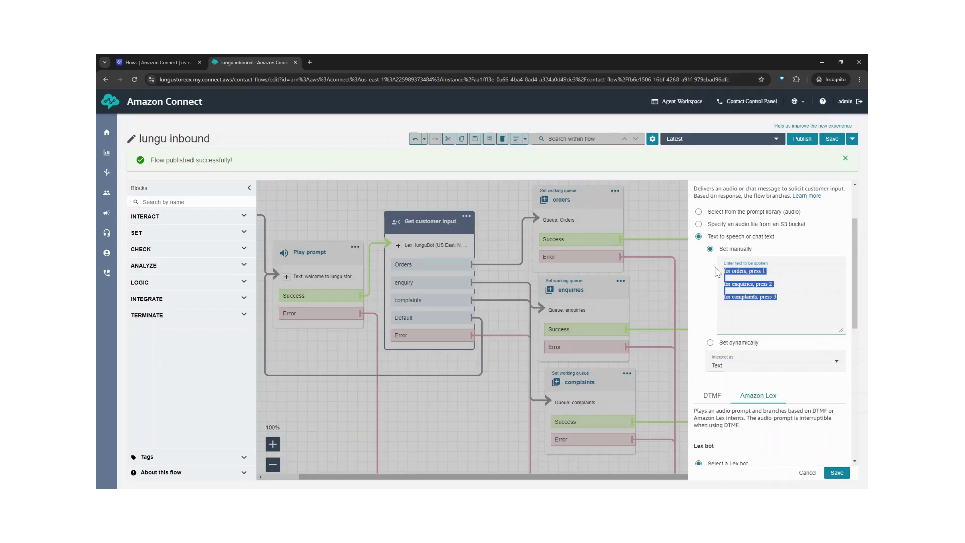
{"action": "key", "text": "BackSpace"}
{"action": "type", "text": "You are now talking to a bot, my name is mathew, what can i help you with you can say something like orders, enquiry or issues."}
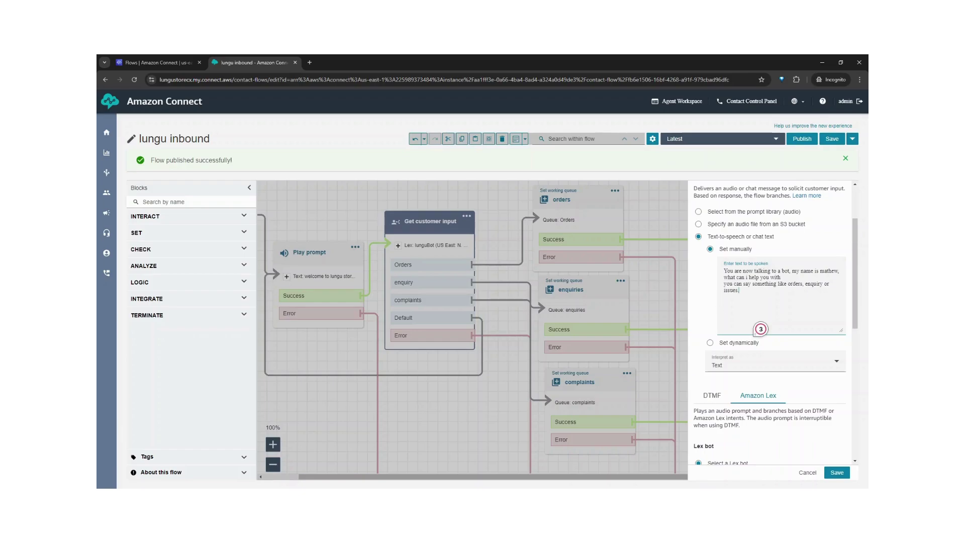
{"action": "scroll", "coordinate": [810, 348], "scroll_direction": "down", "scroll_amount": 5}
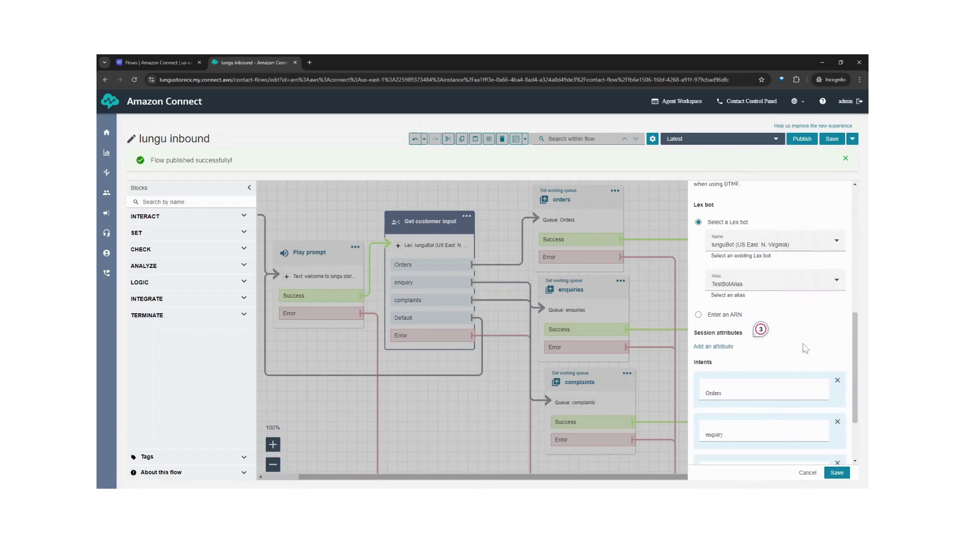
{"action": "scroll", "coordinate": [809, 348], "scroll_direction": "down", "scroll_amount": 3}
{"action": "scroll", "coordinate": [794, 268], "scroll_direction": "up", "scroll_amount": 5}
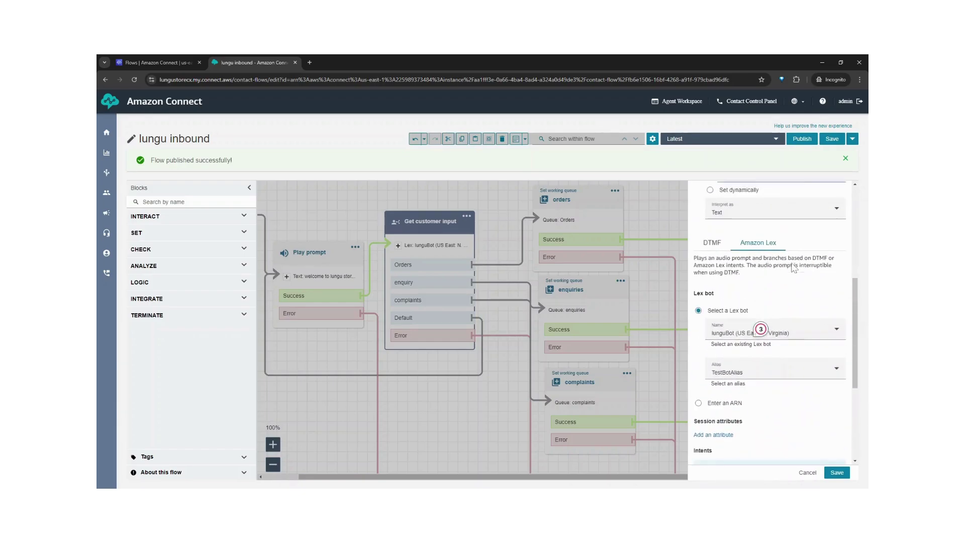
{"action": "scroll", "coordinate": [794, 268], "scroll_direction": "down", "scroll_amount": 2}
{"action": "scroll", "coordinate": [793, 268], "scroll_direction": "up", "scroll_amount": 3}
{"action": "scroll", "coordinate": [794, 268], "scroll_direction": "down", "scroll_amount": 3}
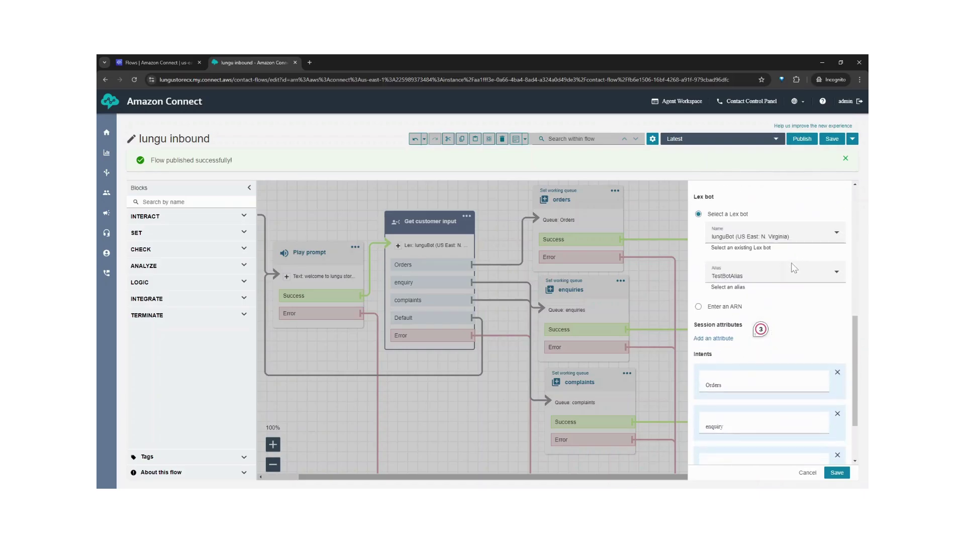
{"action": "scroll", "coordinate": [792, 265], "scroll_direction": "down", "scroll_amount": 3}
{"action": "scroll", "coordinate": [792, 265], "scroll_direction": "up", "scroll_amount": 6}
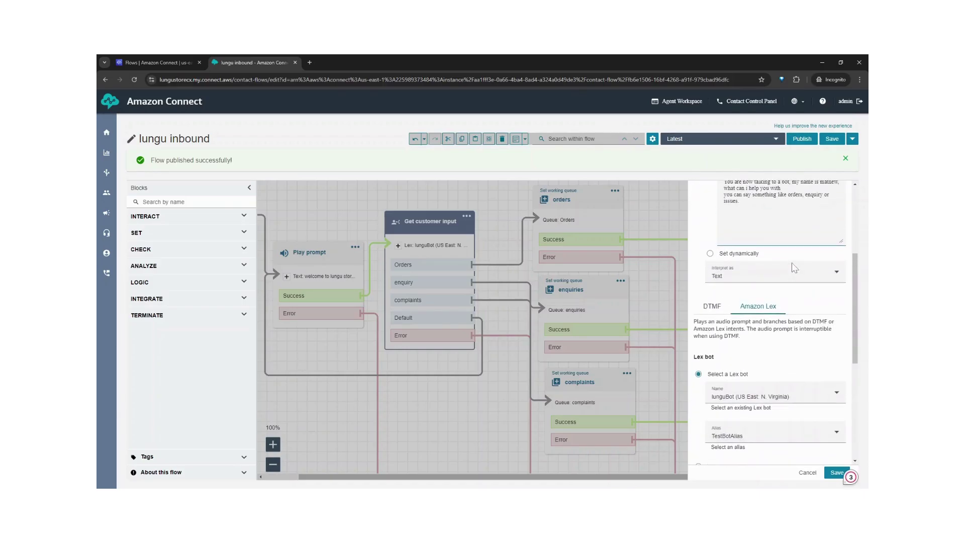
{"action": "scroll", "coordinate": [795, 268], "scroll_direction": "up", "scroll_amount": 1}
{"action": "scroll", "coordinate": [809, 296], "scroll_direction": "down", "scroll_amount": 5}
Apply the new prompt to the block, then save and publish the updated lungu inbound flow.
{"action": "left_click", "coordinate": [836, 473]}
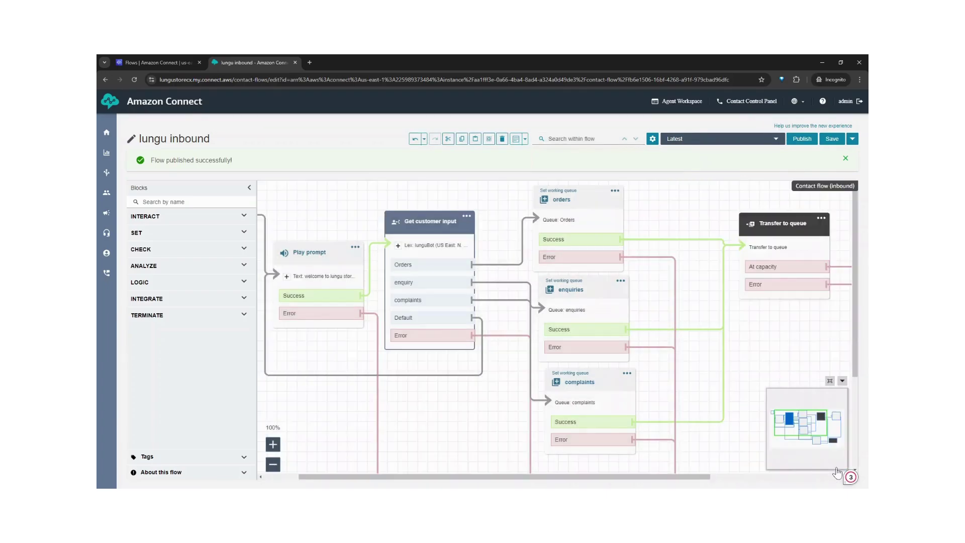
{"action": "left_click", "coordinate": [832, 139]}
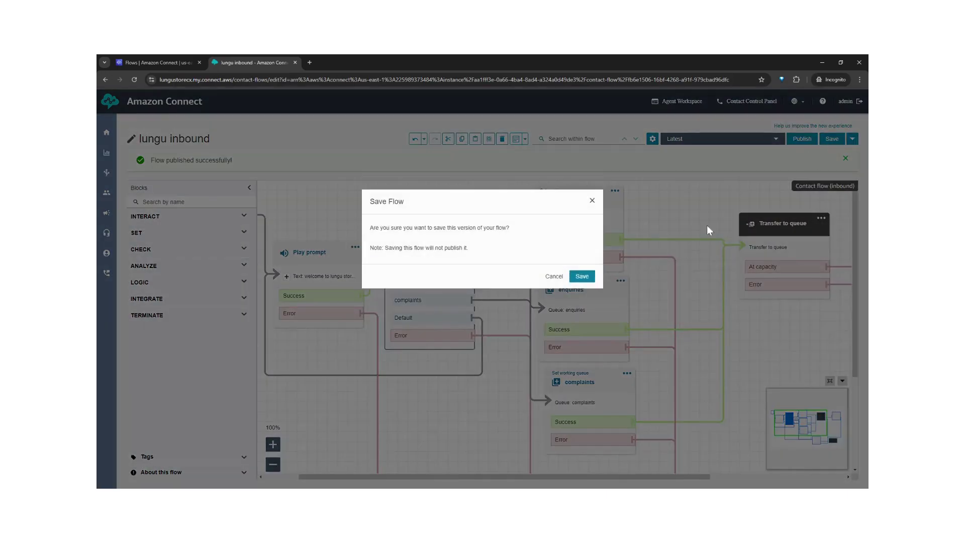
{"action": "left_click", "coordinate": [581, 276]}
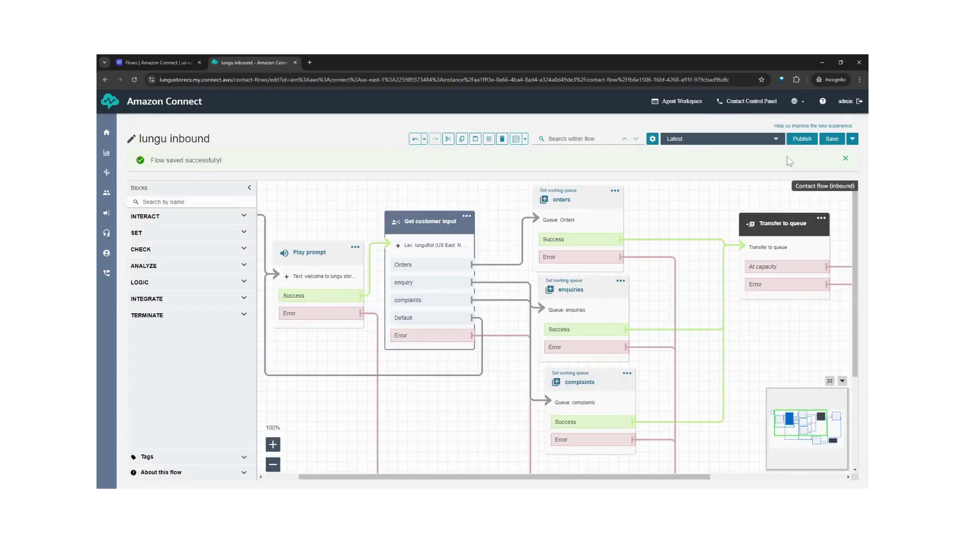
{"action": "left_click", "coordinate": [804, 140]}
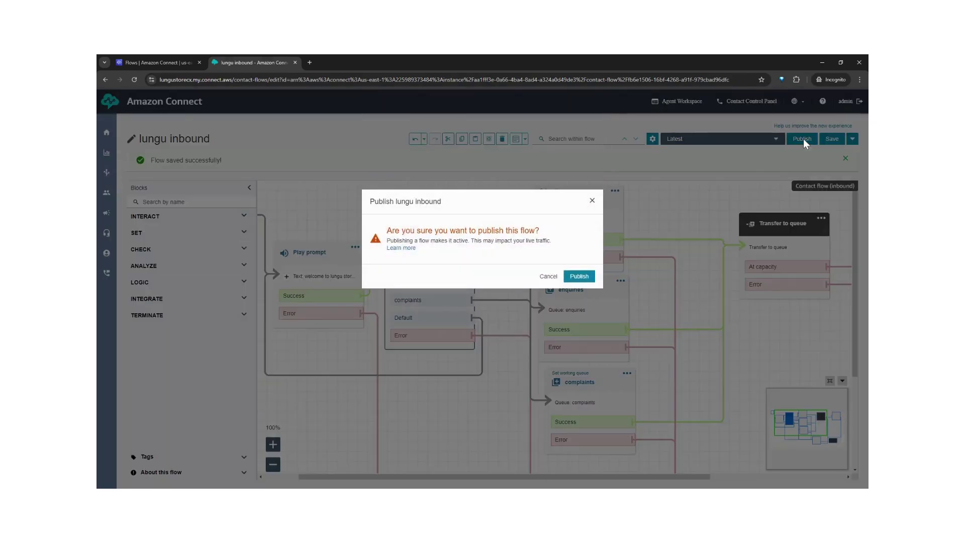
{"action": "left_click", "coordinate": [587, 278]}
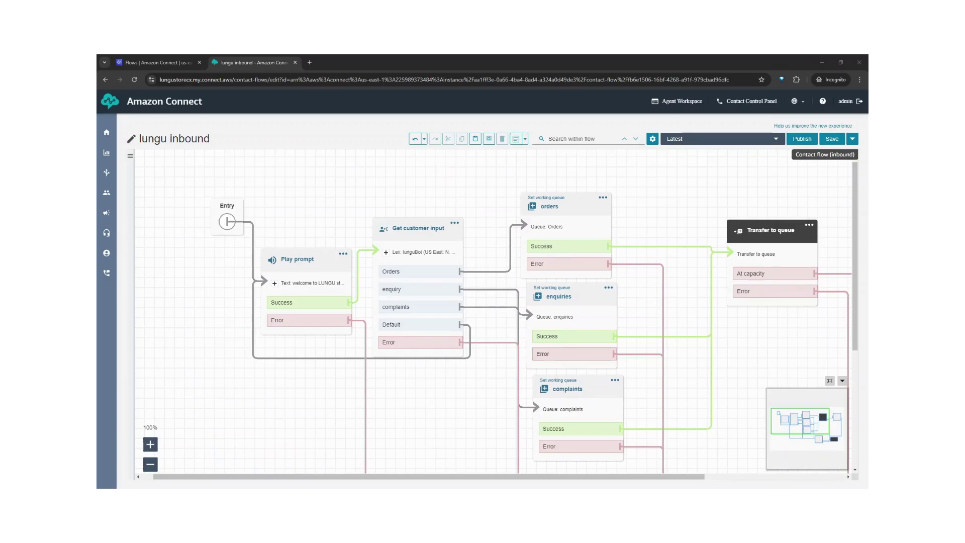
Open the Contact Control Panel softphone and keep the agent status set to Available.
{"action": "left_click", "coordinate": [755, 102]}
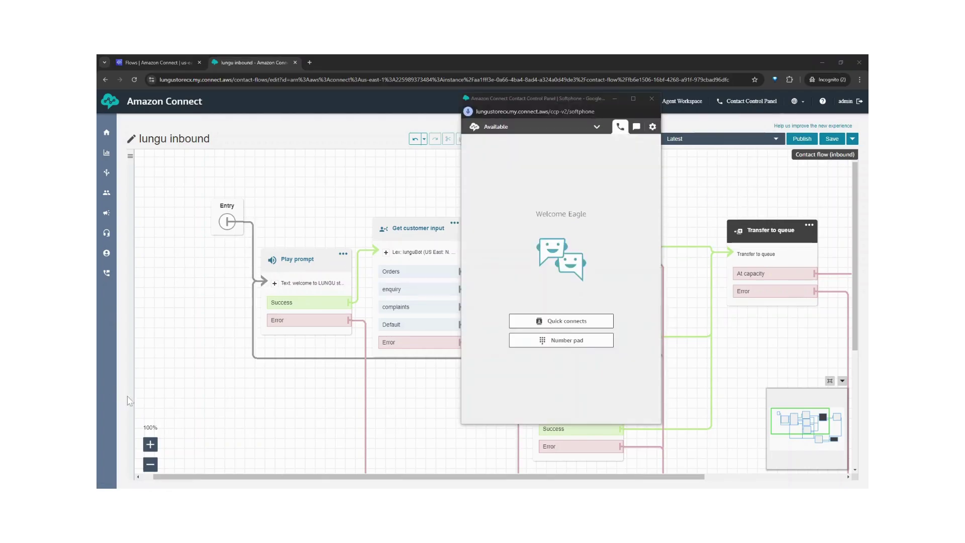
{"action": "left_click", "coordinate": [596, 129]}
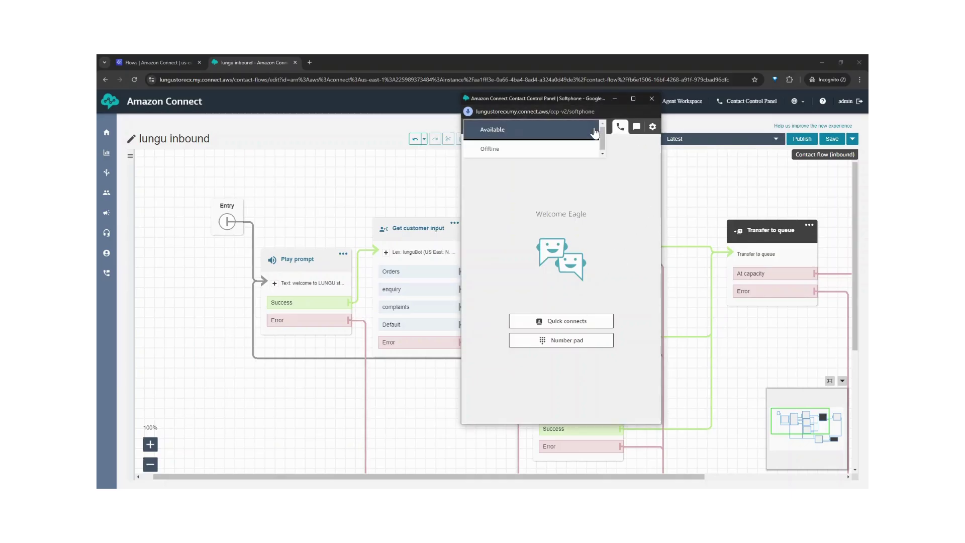
{"action": "left_click", "coordinate": [559, 136]}
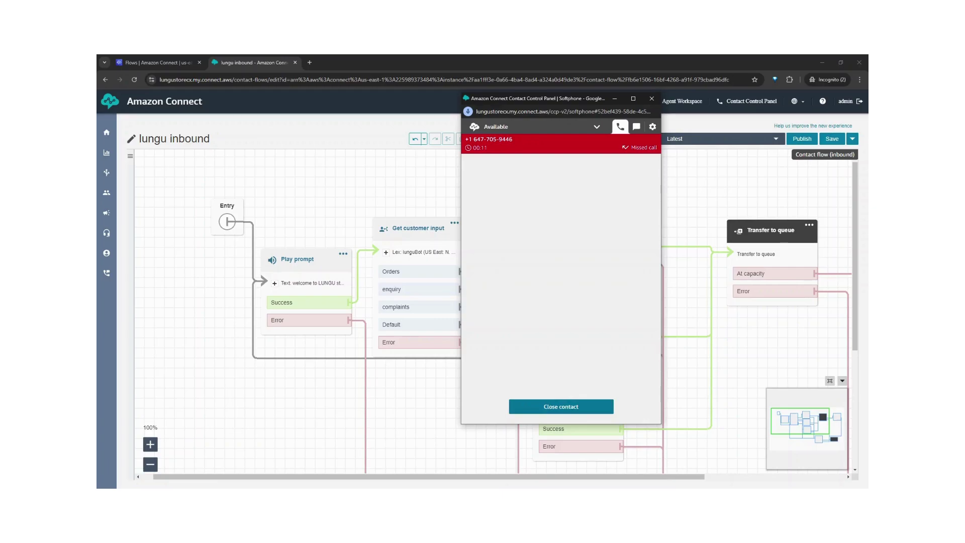
Close the Contact Control Panel softphone to return to the lungu inbound flow editor.
{"action": "left_click", "coordinate": [546, 410]}
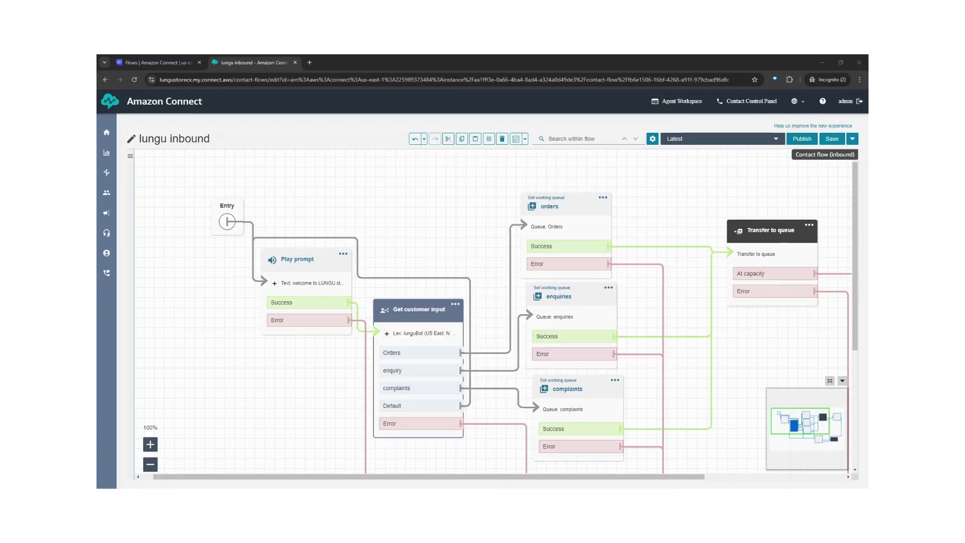